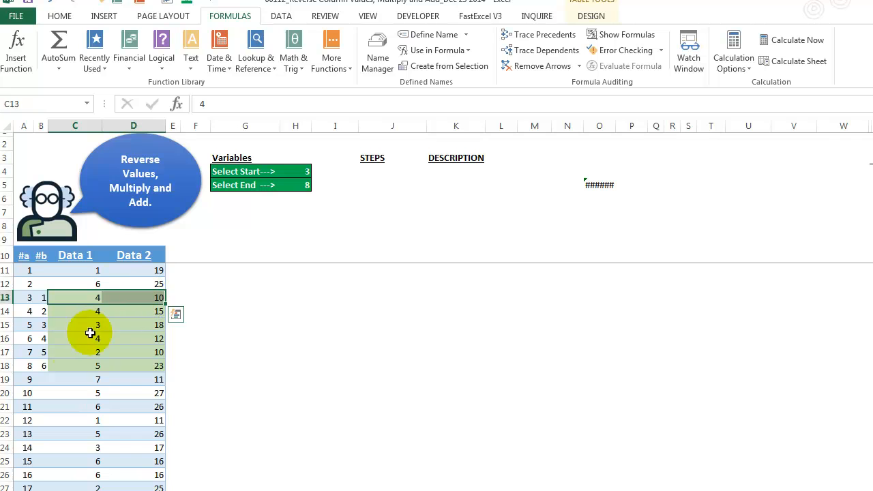
# Step: Examine how the highlighted Data 1 and Data 2 values pair up, first row by row and then in reverse order
pyautogui.click(26, 366)
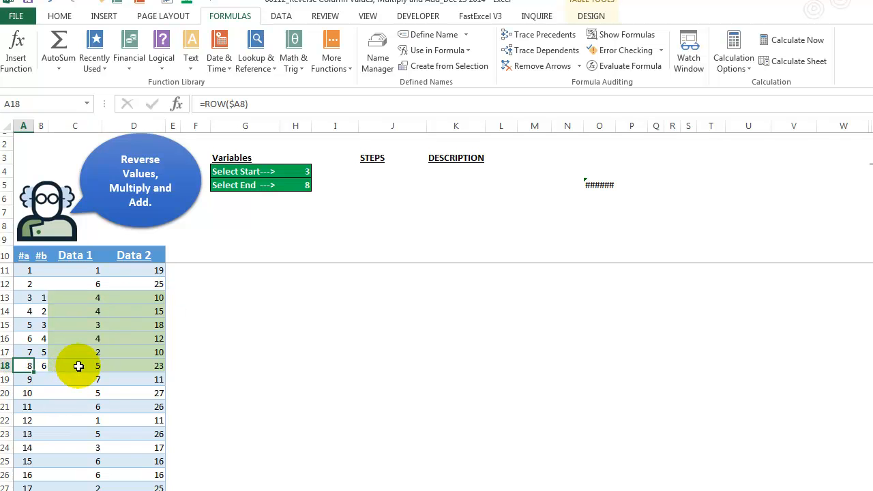
pyautogui.moveTo(78, 365); pyautogui.dragTo(149, 366)
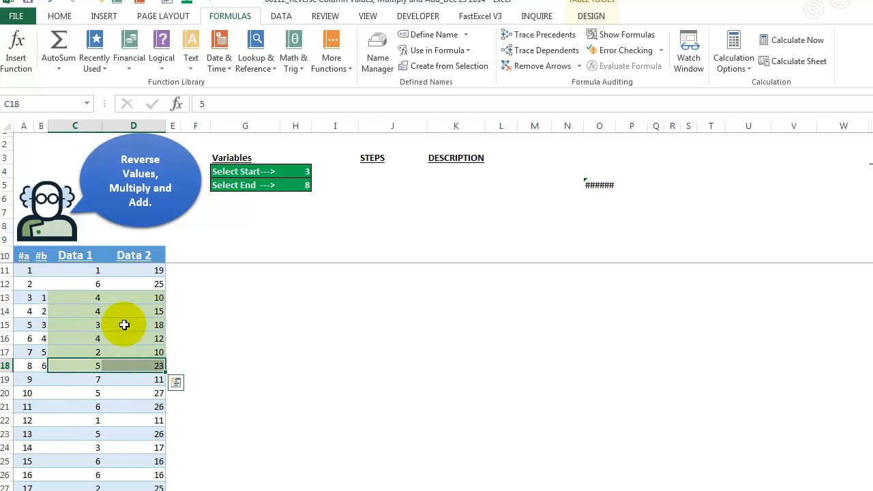
pyautogui.click(88, 298)
pyautogui.press('Right')
pyautogui.click(90, 311)
pyautogui.press('Right')
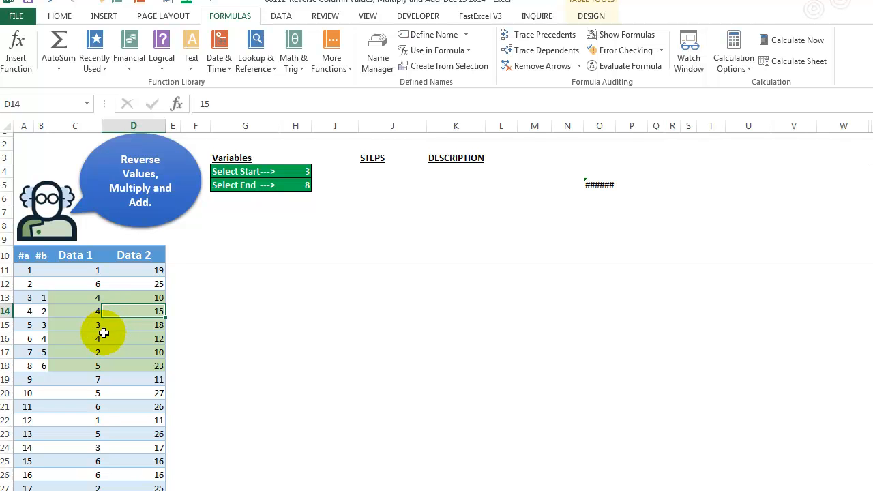
pyautogui.click(82, 365)
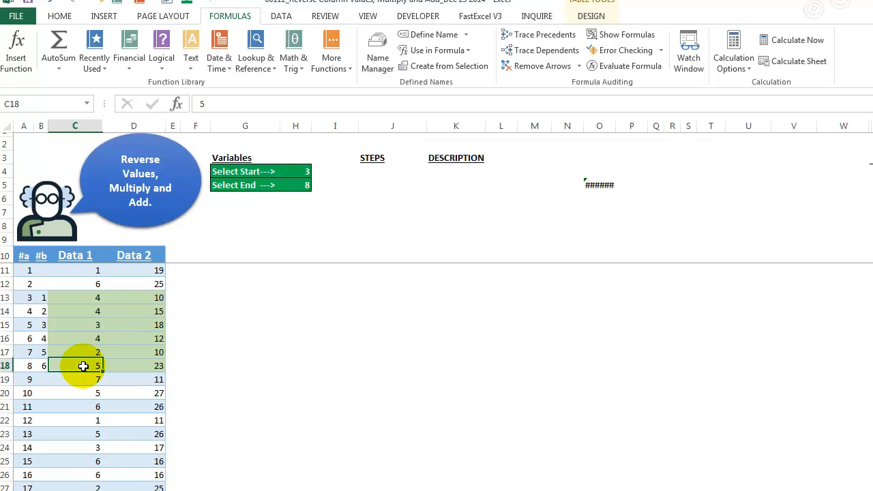
pyautogui.click(156, 296)
pyautogui.click(95, 351)
pyautogui.click(150, 308)
pyautogui.click(77, 340)
pyautogui.click(133, 326)
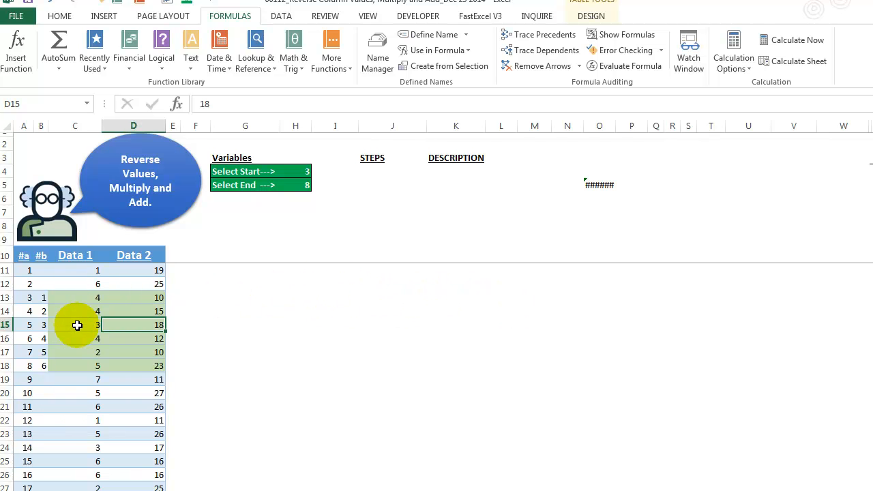
# Step: Set the Select End variable to 10
pyautogui.click(311, 185)
pyautogui.click(318, 186)
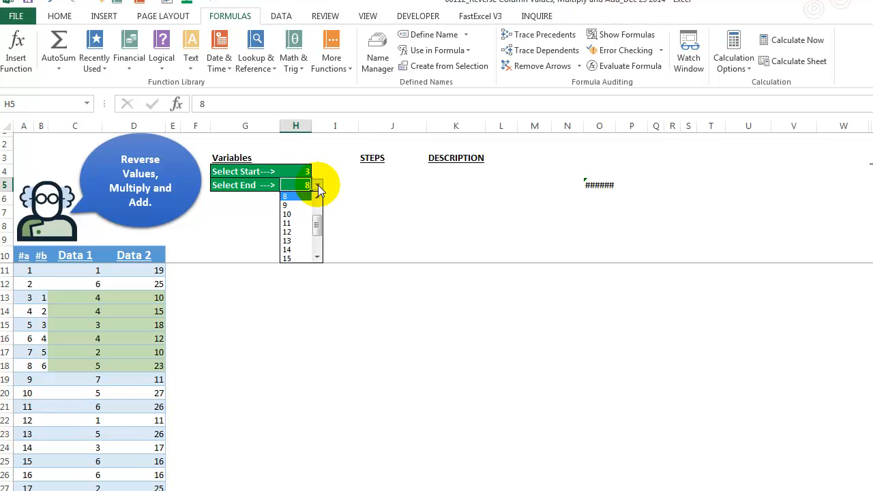
pyautogui.click(301, 214)
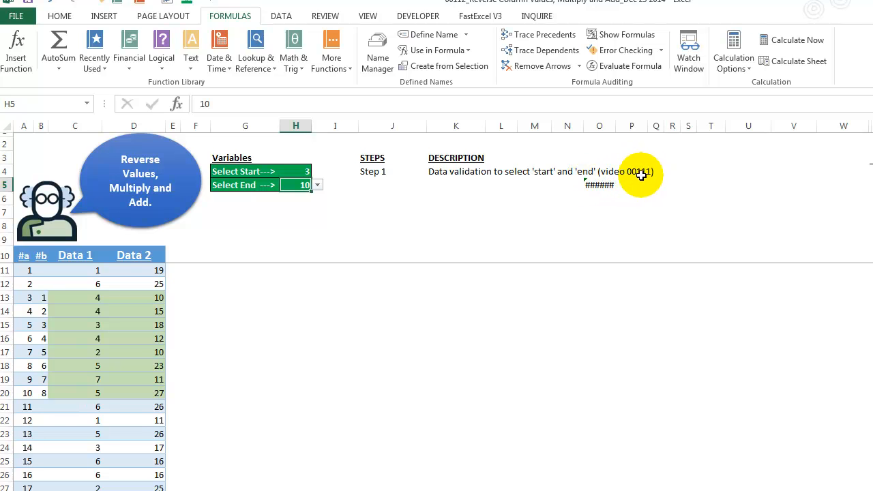
pyautogui.click(303, 170)
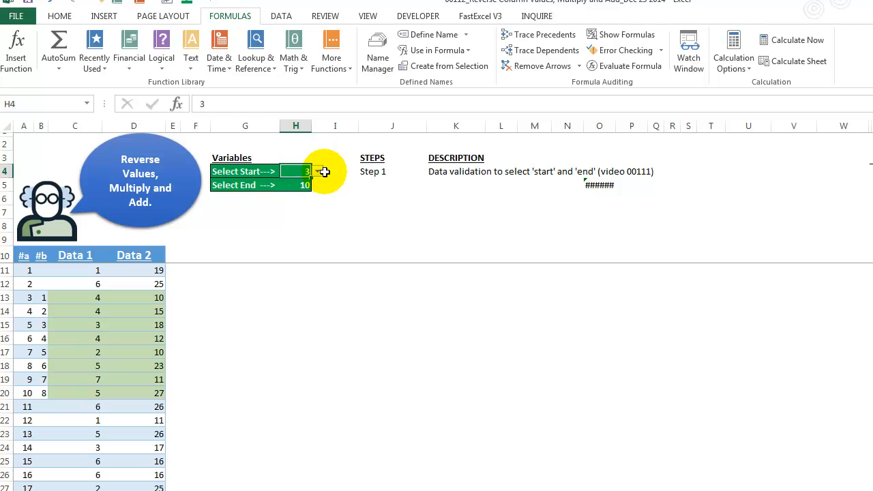
# Step: Extend the table with a new row below its last entry, with 3 in Data 1 and 12 in Data 2
pyautogui.click(23, 255)
pyautogui.scroll(-3, 69, 332)
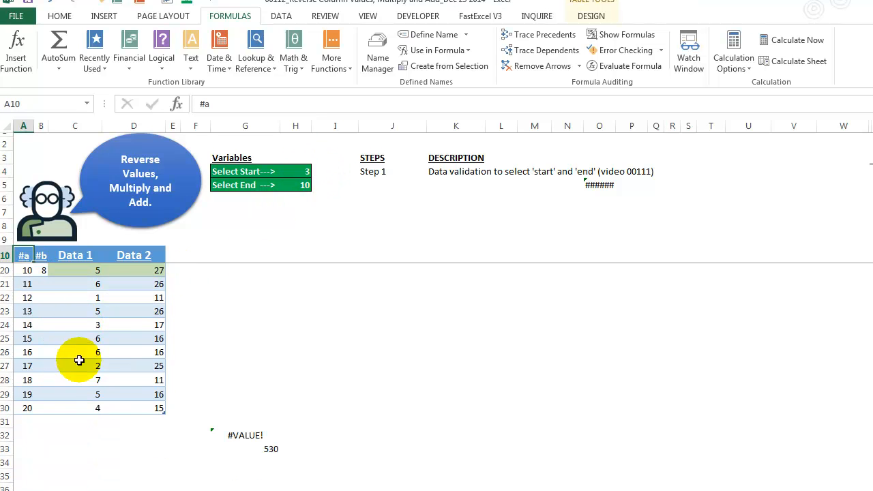
pyautogui.click(81, 422)
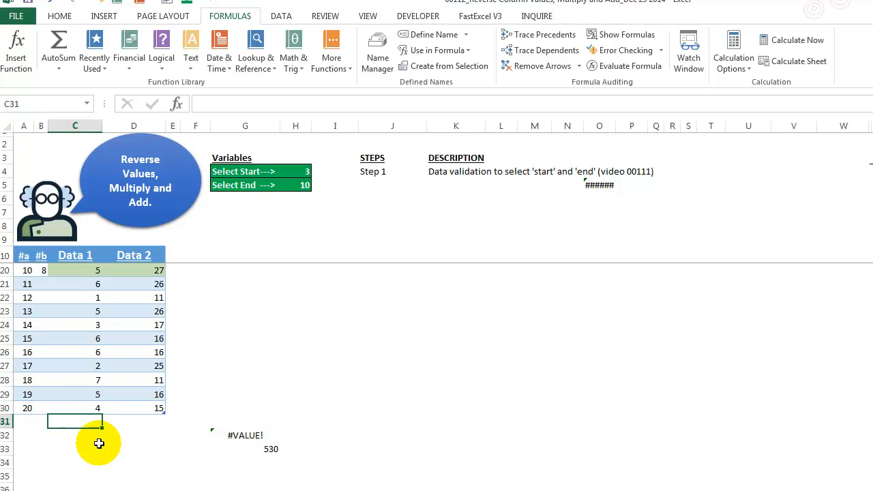
pyautogui.write('3')
pyautogui.click(141, 418)
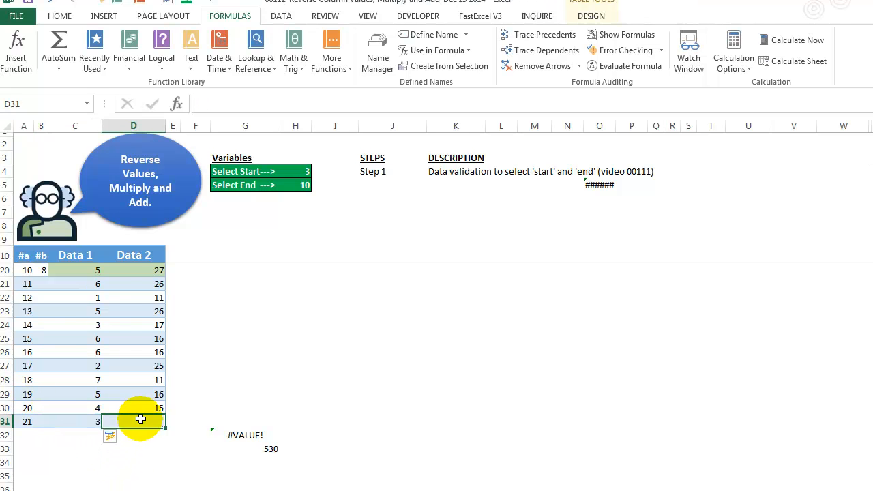
pyautogui.write('12')
pyautogui.press('Return')
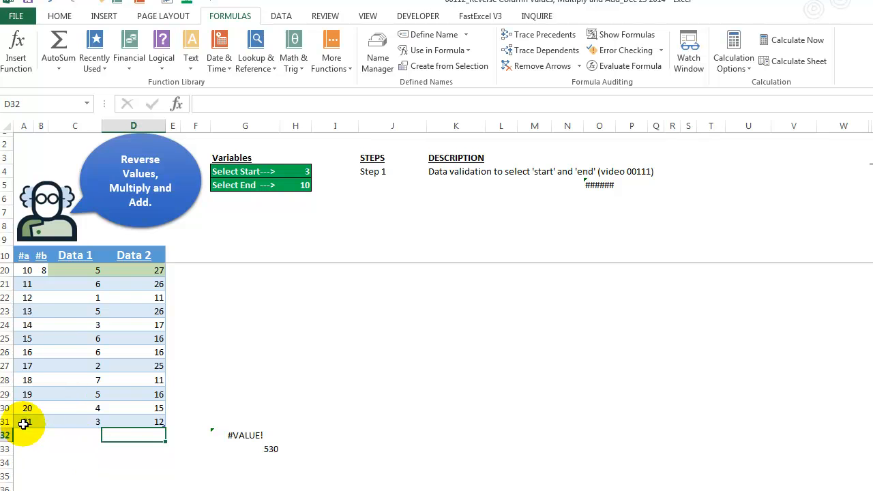
# Step: Check the choices offered for Select Start and Select End, keeping their current selections
pyautogui.scroll(3, 26, 422)
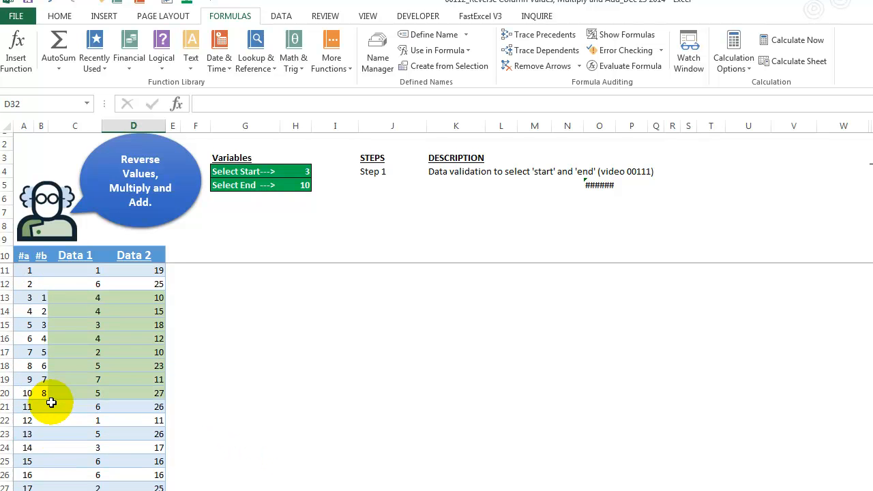
pyautogui.click(303, 169)
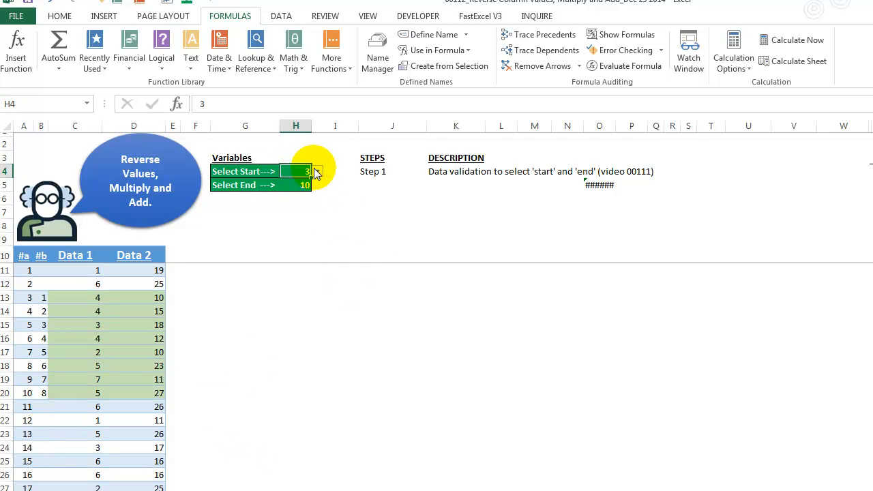
pyautogui.click(317, 171)
pyautogui.click(319, 244)
pyautogui.moveTo(317, 240); pyautogui.dragTo(322, 193)
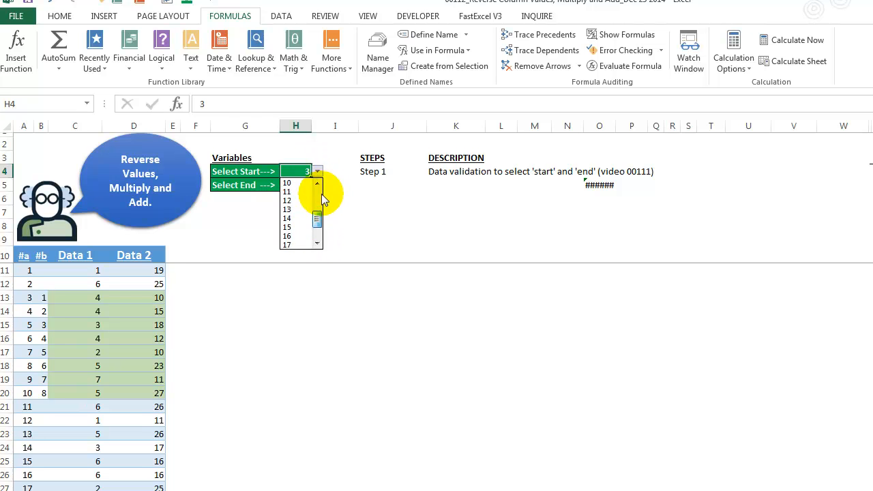
pyautogui.press('Escape')
pyautogui.click(300, 186)
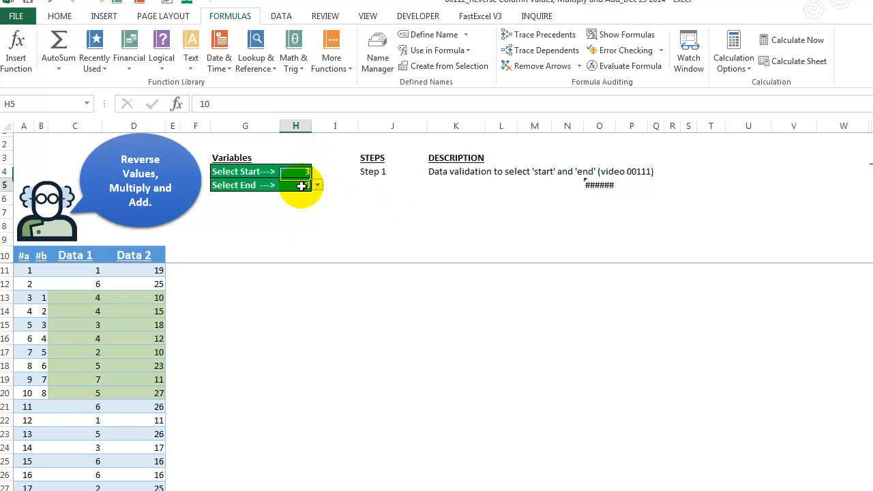
pyautogui.click(317, 185)
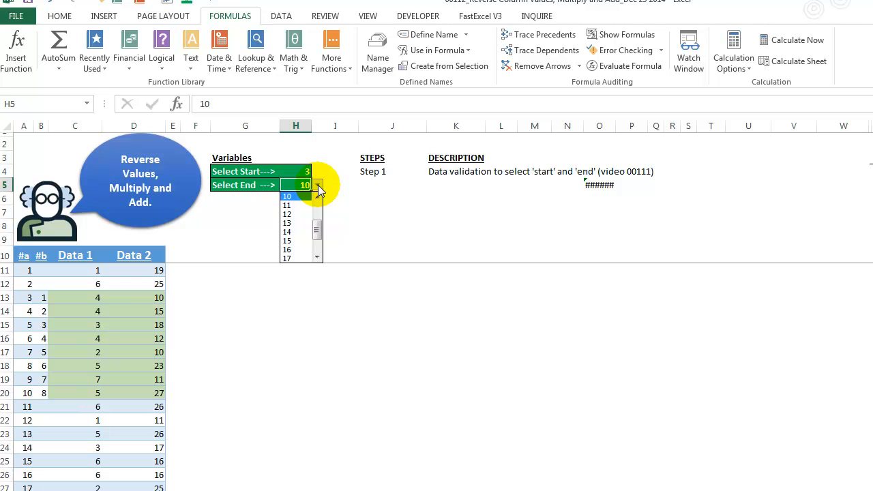
pyautogui.click(318, 185)
pyautogui.click(318, 185)
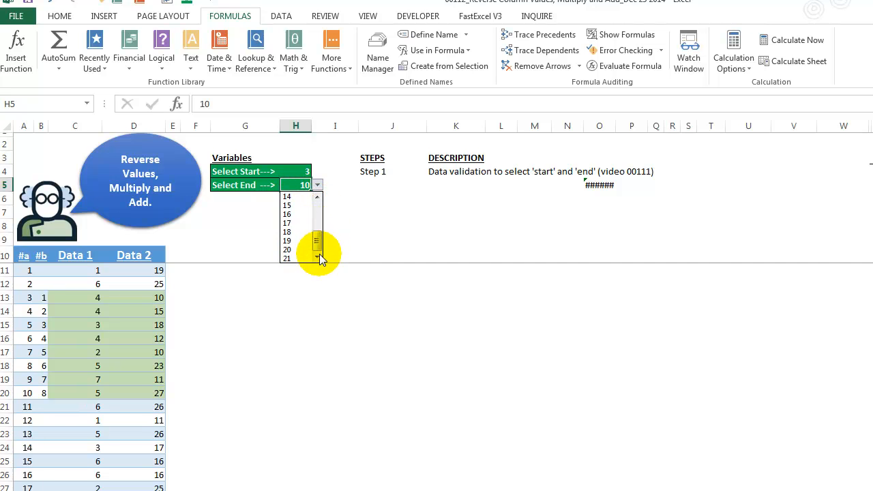
pyautogui.click(317, 185)
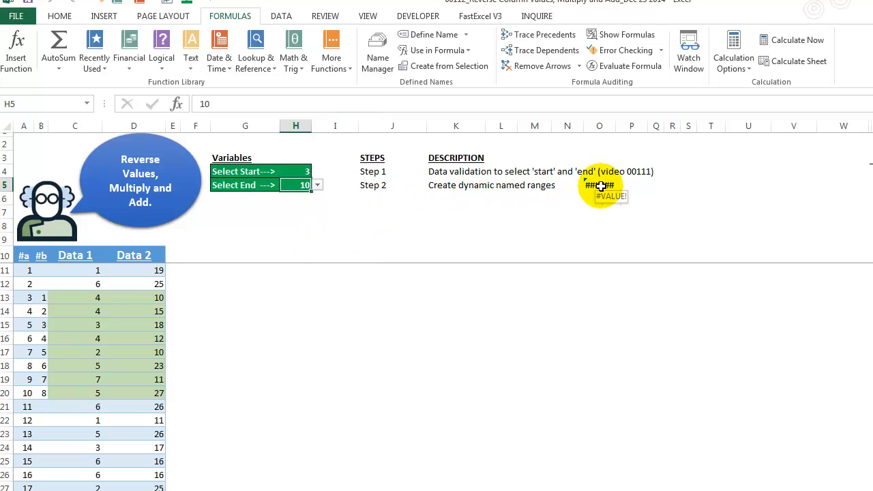
# Step: Review the definitions of the named ranges Range_Data1 and Range_Data2 in the Name Manager and close it
pyautogui.click(377, 42)
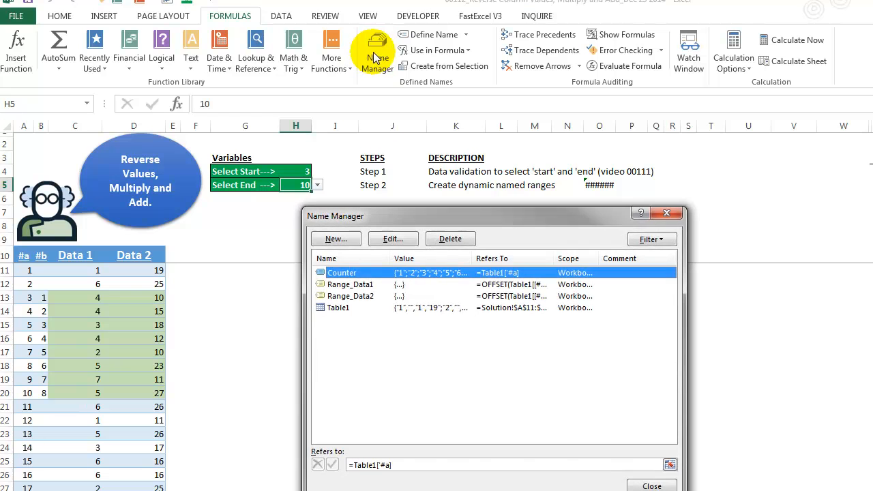
pyautogui.click(348, 298)
pyautogui.click(350, 285)
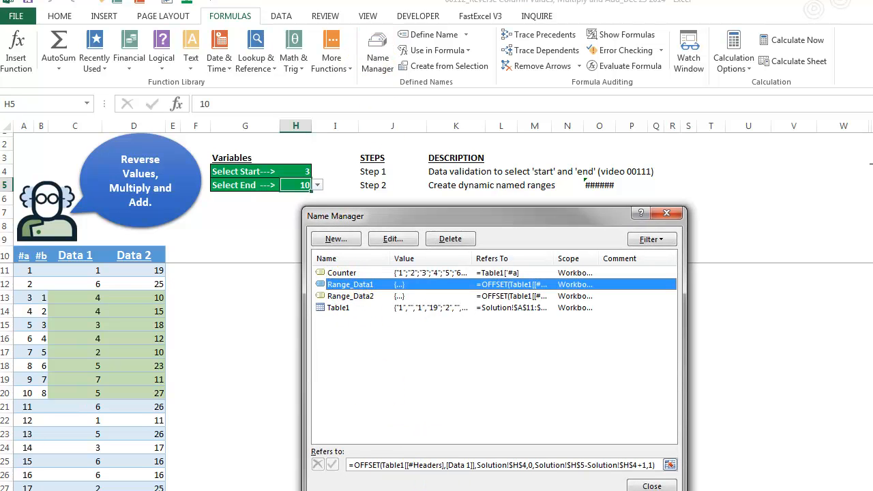
pyautogui.moveTo(553, 217); pyautogui.dragTo(484, 169)
pyautogui.click(582, 438)
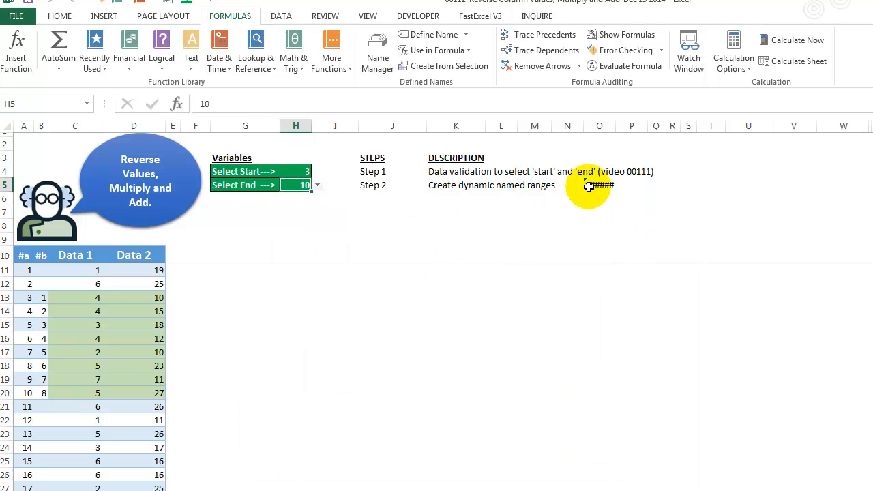
# Step: Evaluate the entire OFFSET formula in cell O5 to preview its array and cancel the edit
pyautogui.click(590, 186)
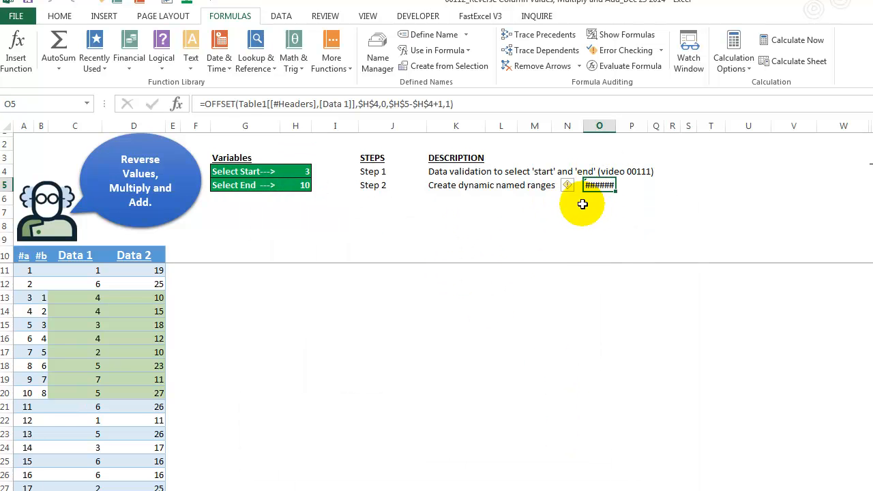
pyautogui.click(242, 104)
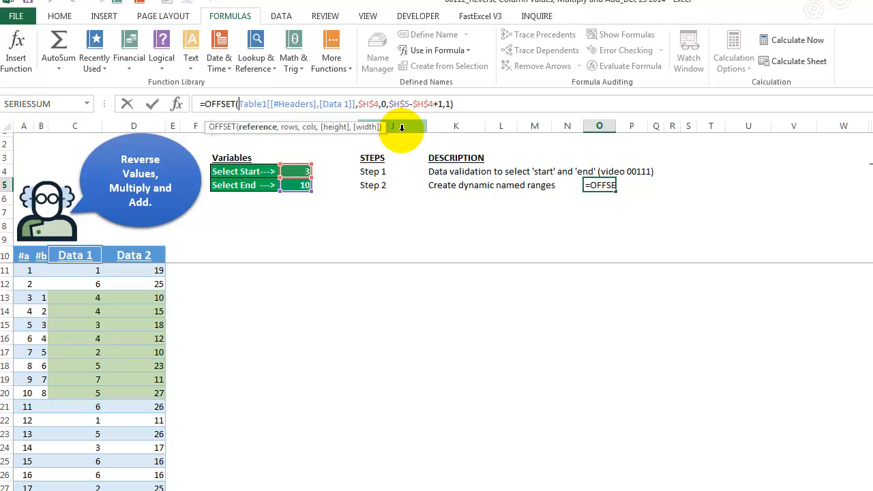
pyautogui.click(466, 107)
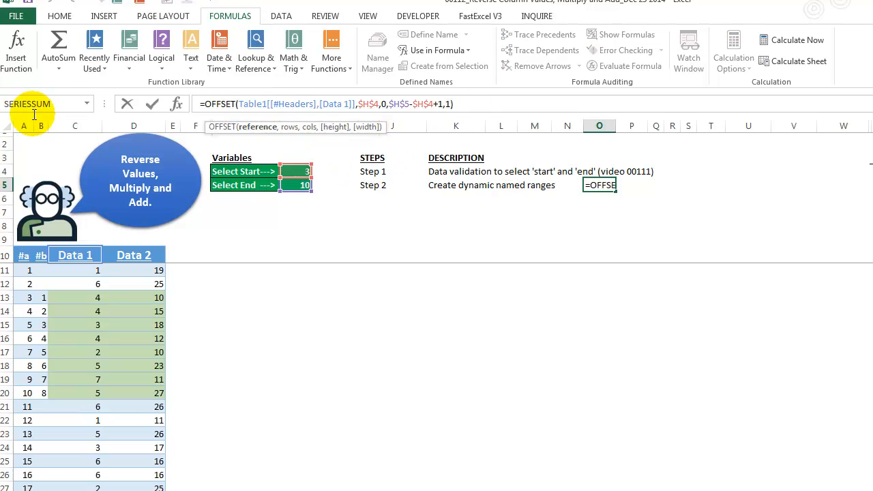
pyautogui.moveTo(464, 104); pyautogui.dragTo(199, 103)
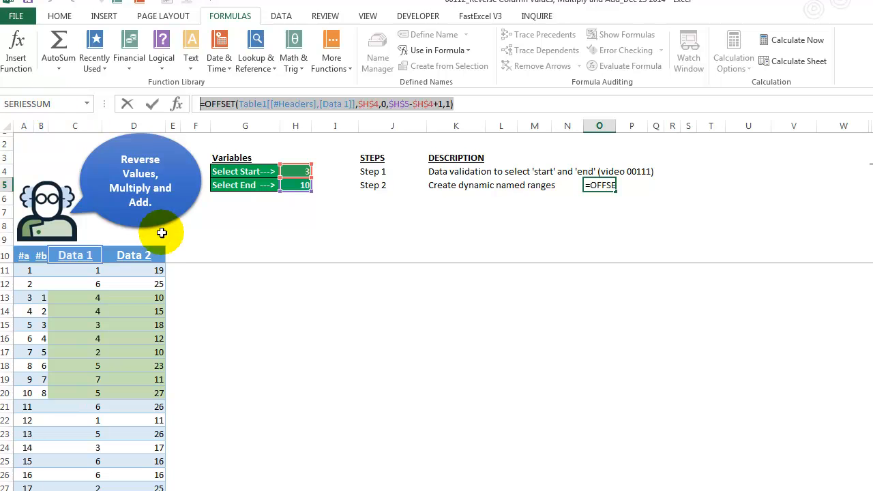
pyautogui.press('F9')
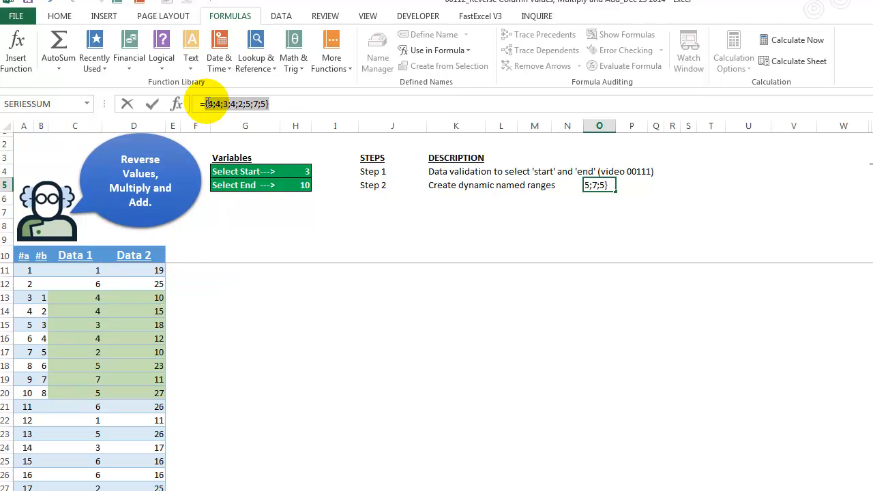
pyautogui.press('Escape')
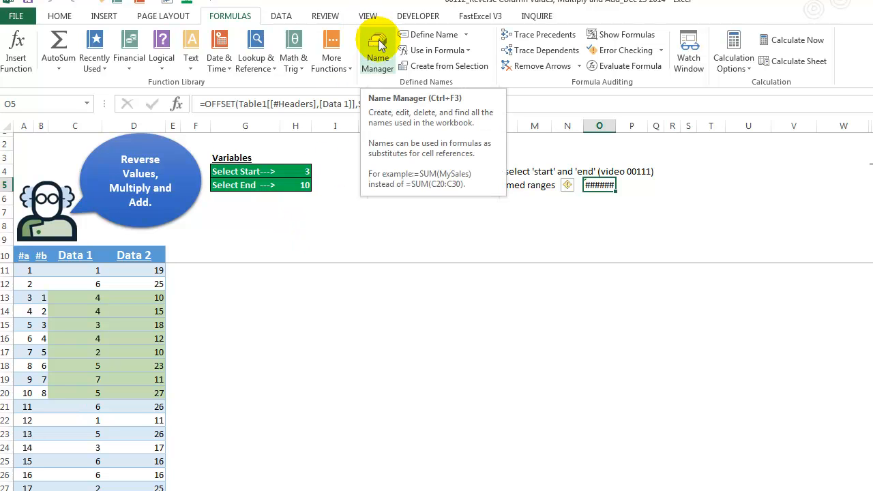
# Step: Inspect the reference, rows, cols and height arguments of O5's OFFSET formula, evaluating the height expression and restoring it
pyautogui.click(215, 103)
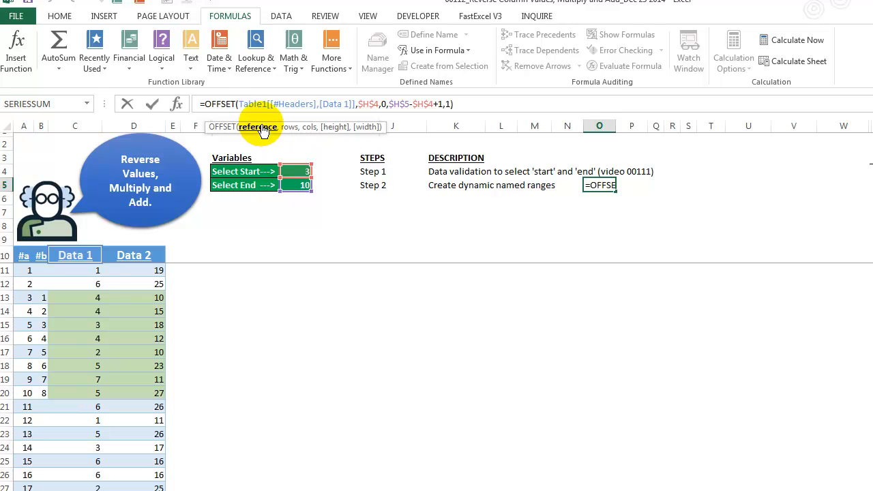
pyautogui.click(258, 128)
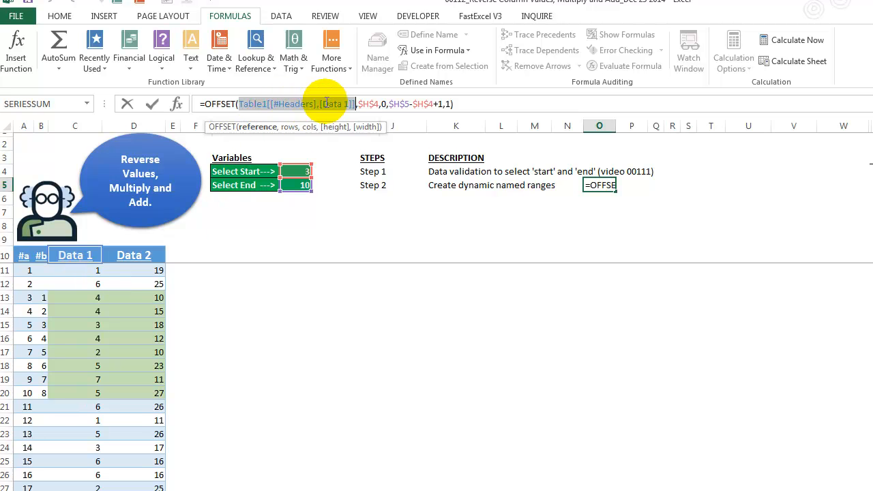
pyautogui.click(358, 106)
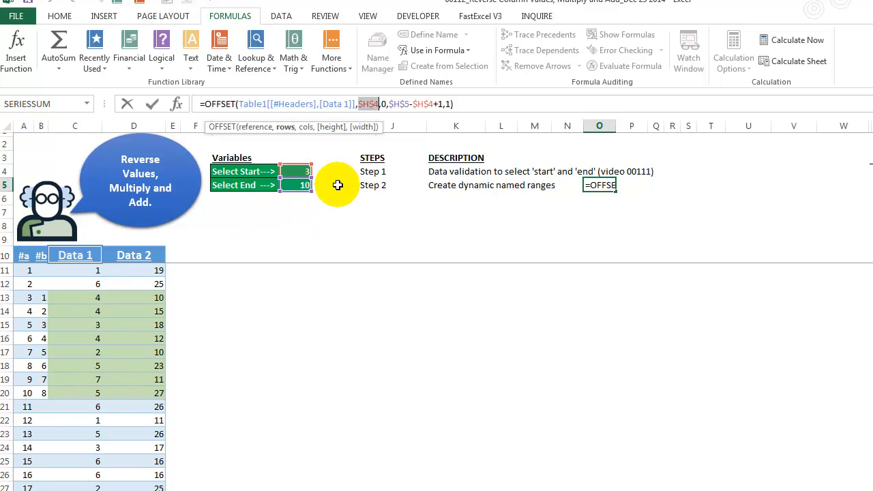
pyautogui.click(304, 127)
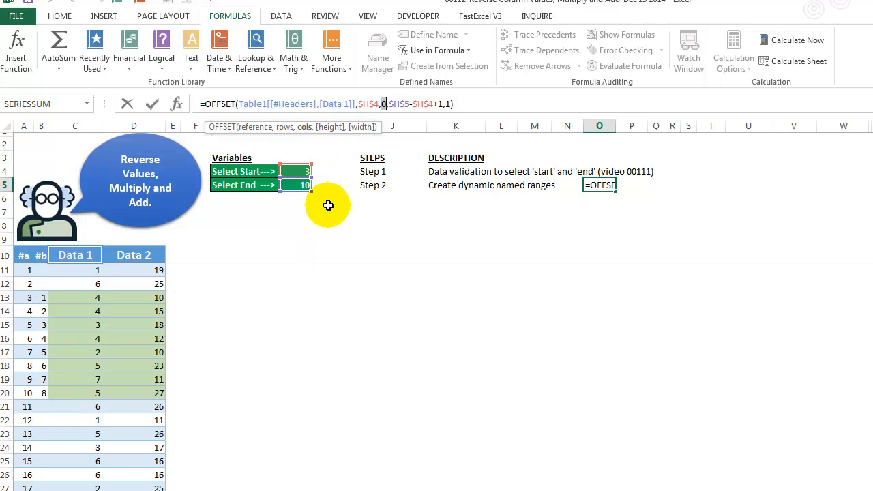
pyautogui.click(386, 104)
pyautogui.click(332, 127)
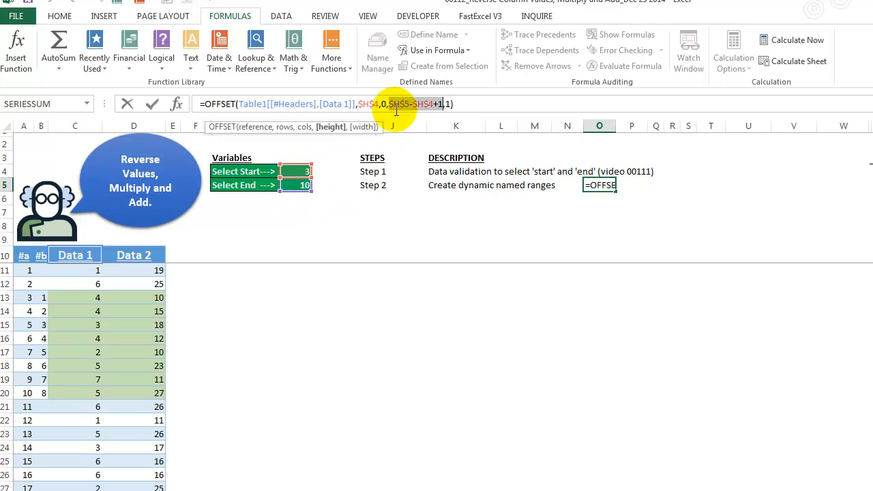
pyautogui.press('F9')
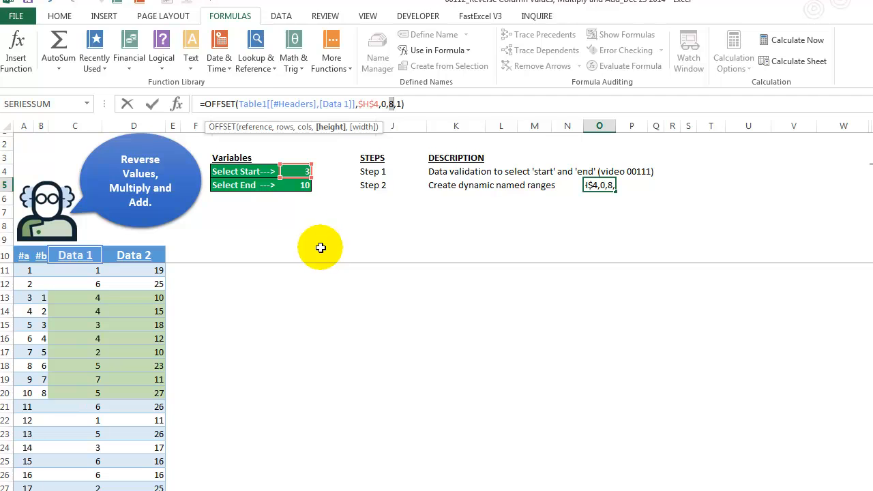
pyautogui.hotkey('ctrl', 'z')
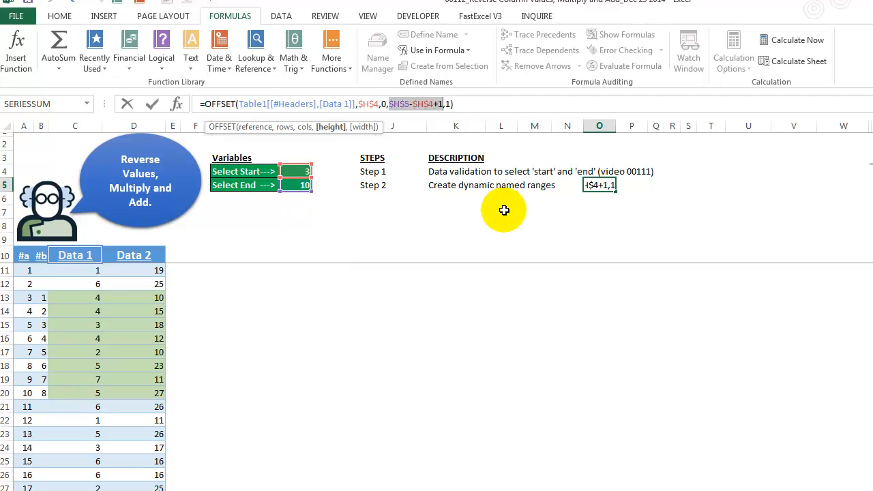
# Step: Evaluate the full OFFSET formula in cell O5 to preview its array against the Data 1 values, and cancel the edit
pyautogui.click(444, 103)
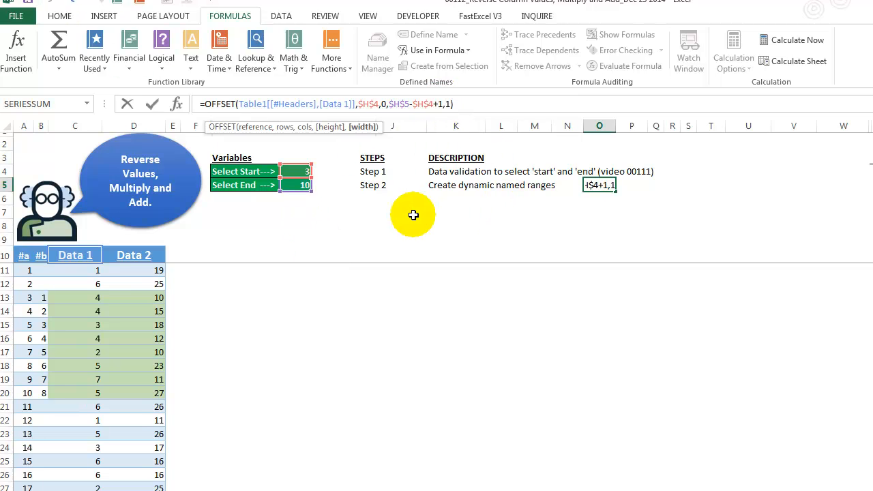
pyautogui.moveTo(470, 104); pyautogui.dragTo(175, 102)
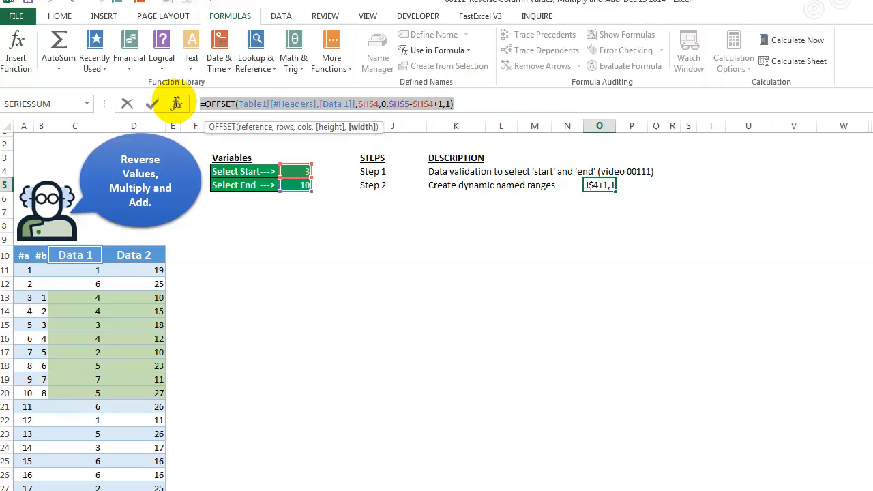
pyautogui.press('F9')
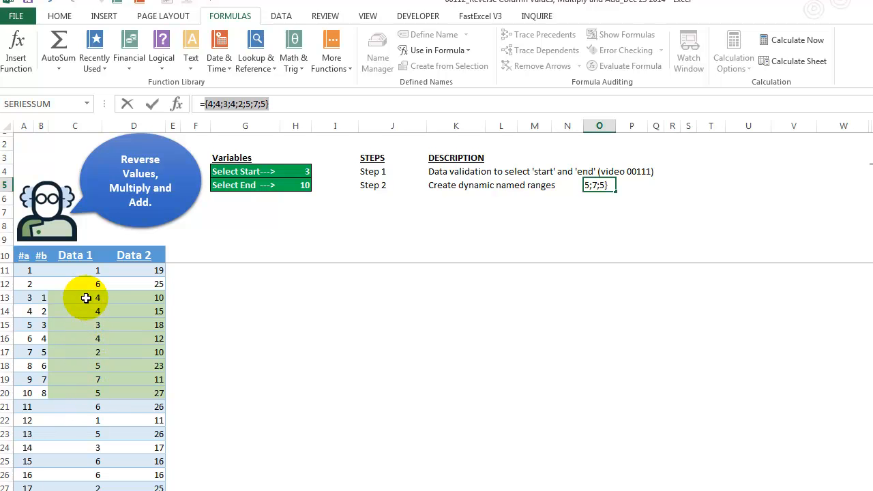
pyautogui.press('Escape')
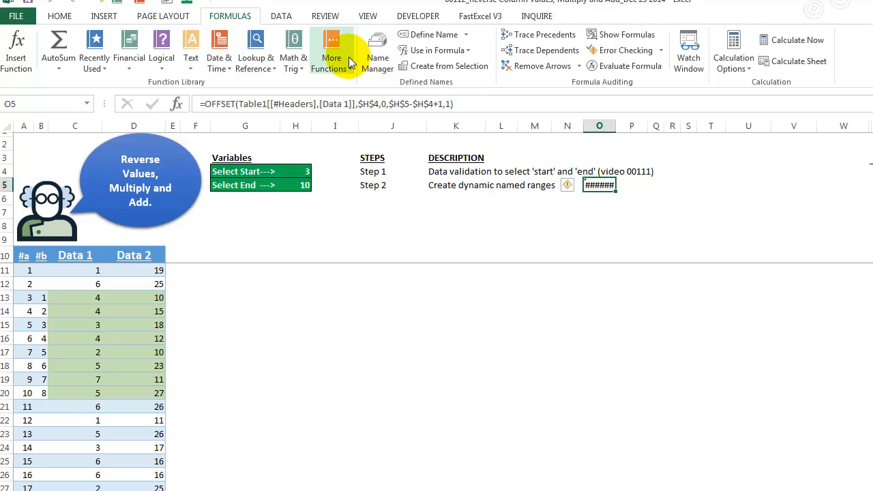
# Step: Preview the worksheet ranges that the names Range_Data1 and Range_Data2 refer to in the Name Manager and close it
pyautogui.click(375, 60)
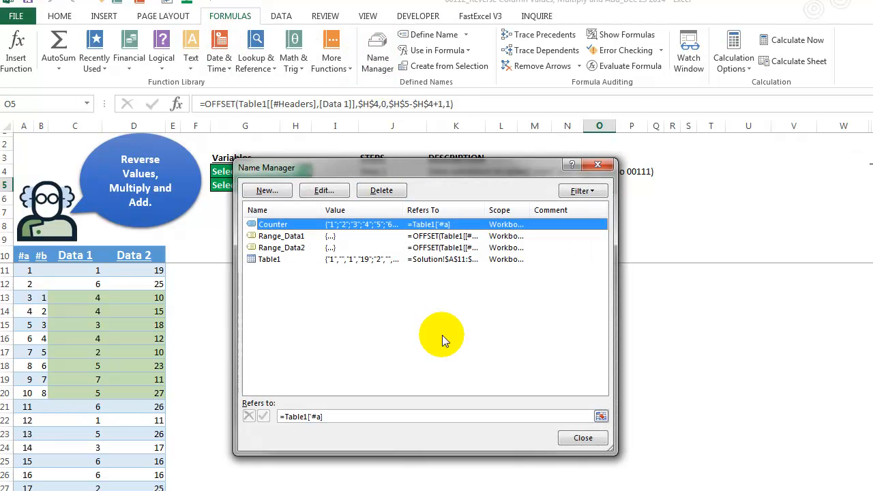
pyautogui.click(283, 236)
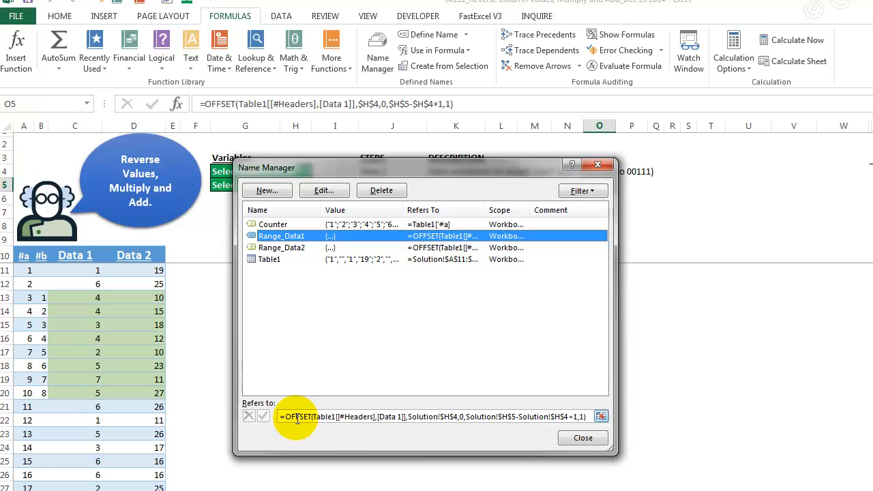
pyautogui.click(601, 416)
pyautogui.click(602, 416)
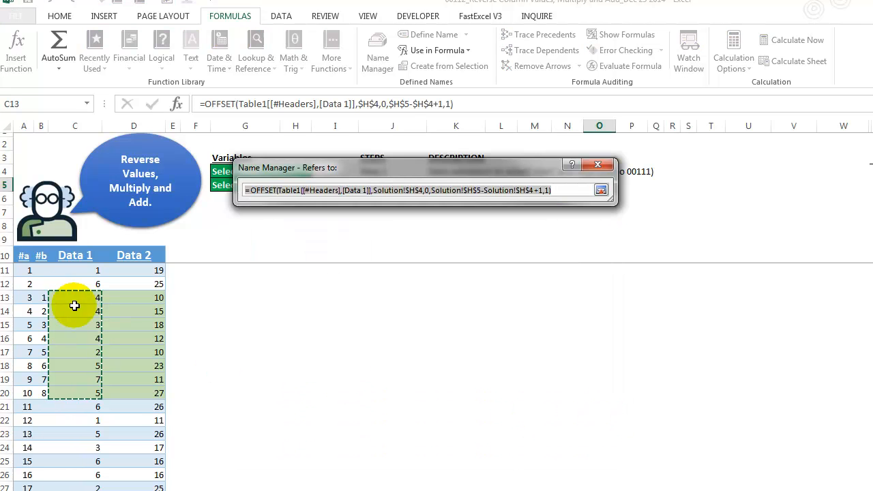
pyautogui.click(600, 190)
pyautogui.click(303, 248)
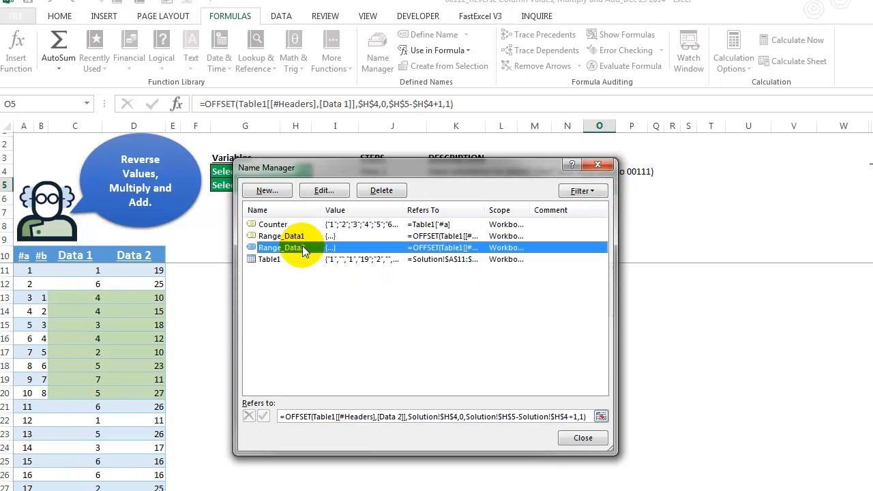
pyautogui.click(601, 417)
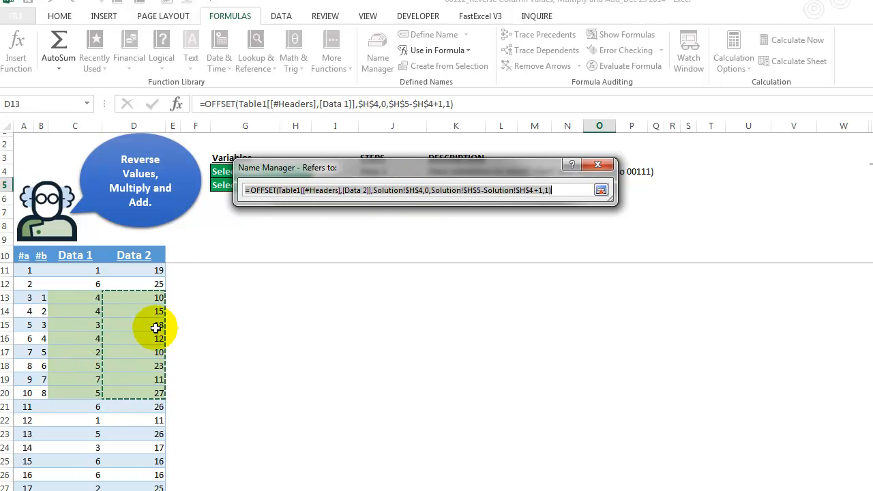
pyautogui.click(601, 190)
pyautogui.click(583, 439)
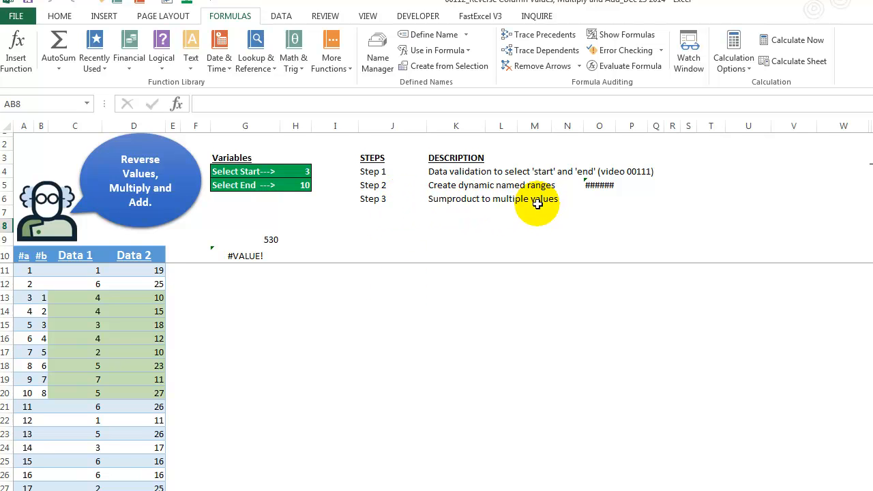
# Step: Inspect the array1 and array2 arguments of the SUMPRODUCT formula in cell G9 and leave the formula unedited
pyautogui.click(264, 239)
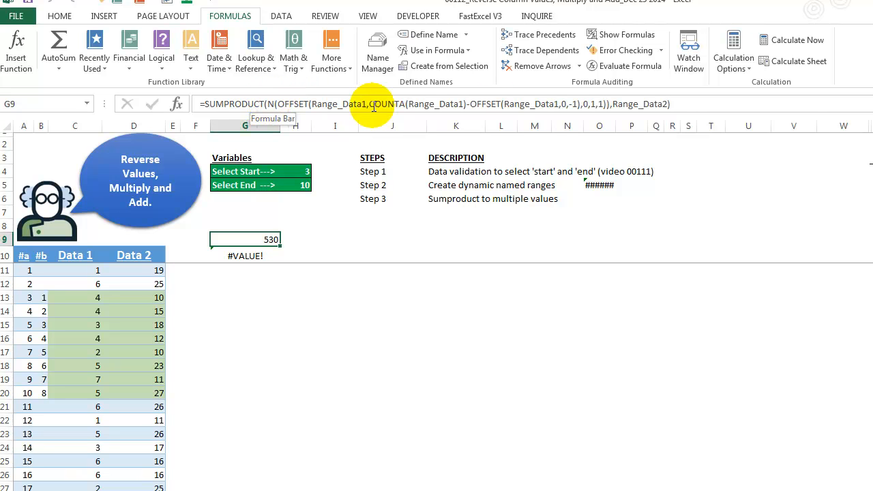
pyautogui.click(270, 104)
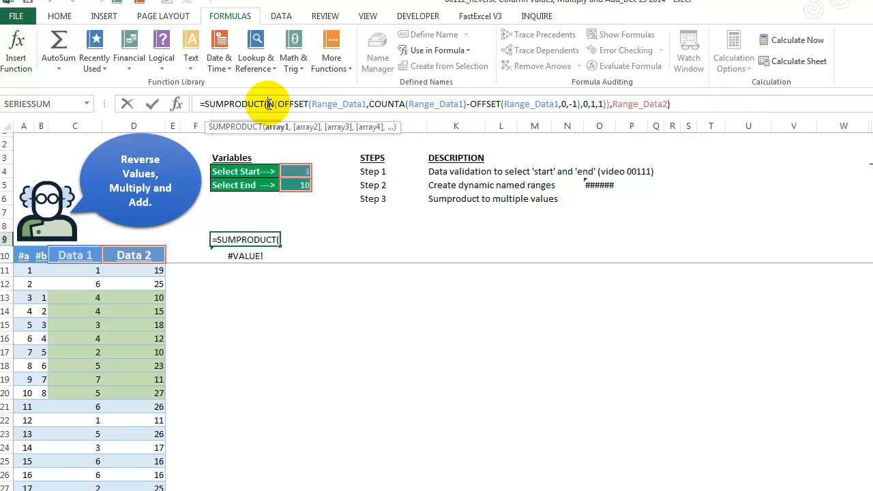
pyautogui.click(277, 127)
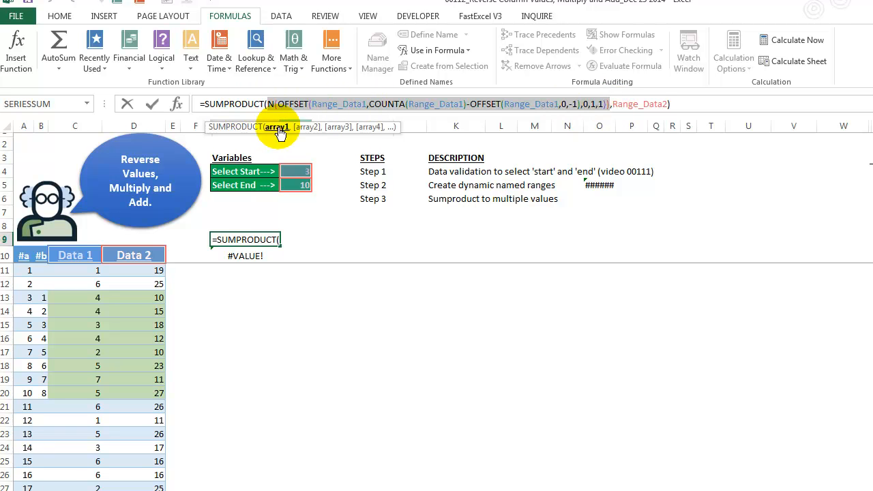
pyautogui.click(303, 127)
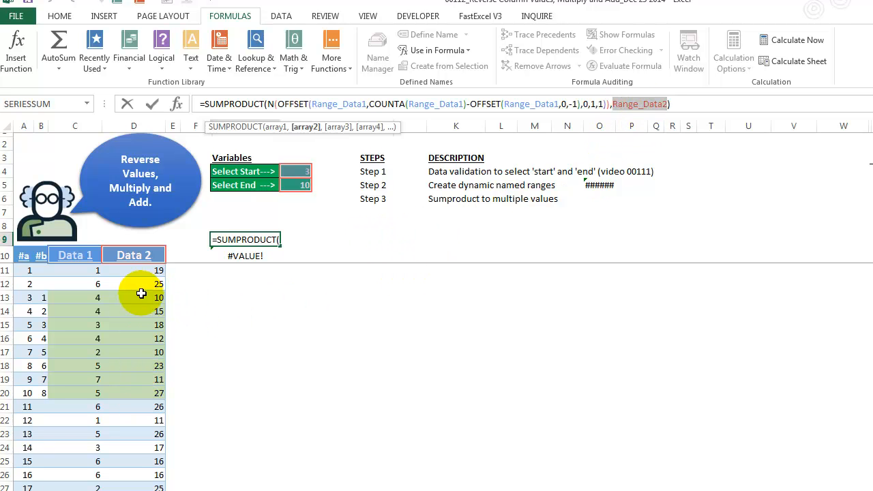
pyautogui.click(276, 127)
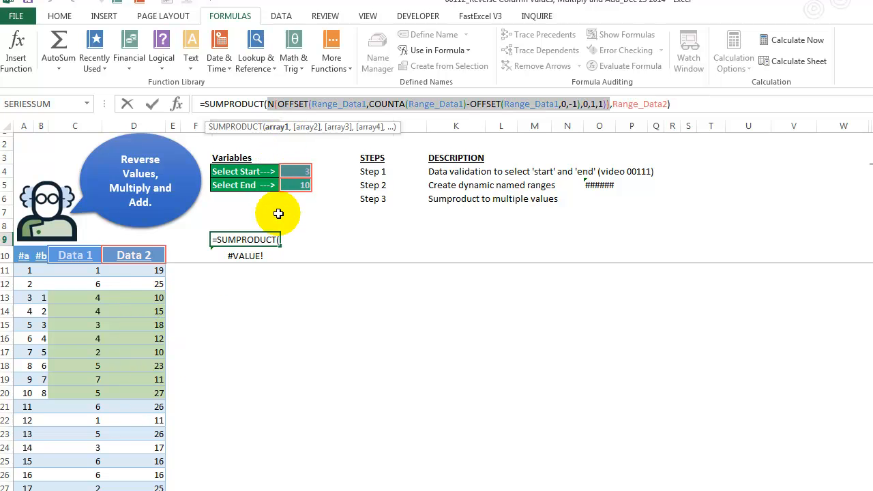
pyautogui.hotkey('ctrl', 'Return')
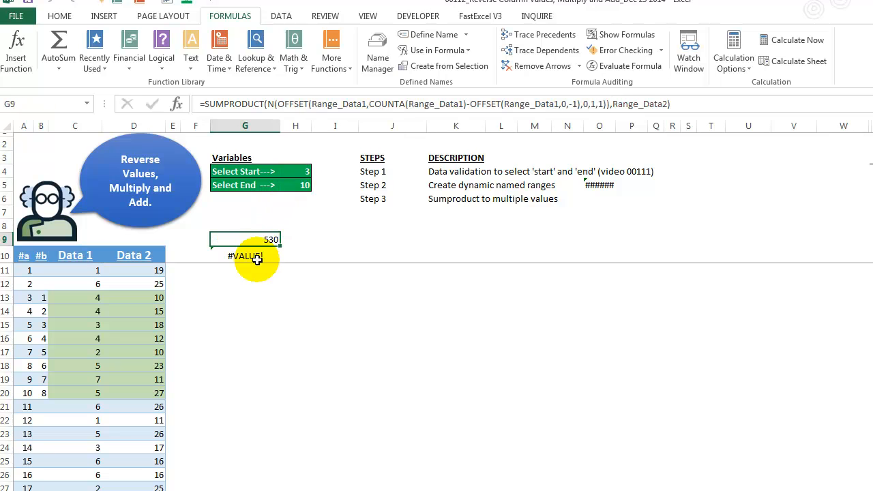
# Step: Look at the N(OFFSET) formula in cell G10 and check which cells its Range_Data1 reference covers in the Name Manager
pyautogui.click(256, 256)
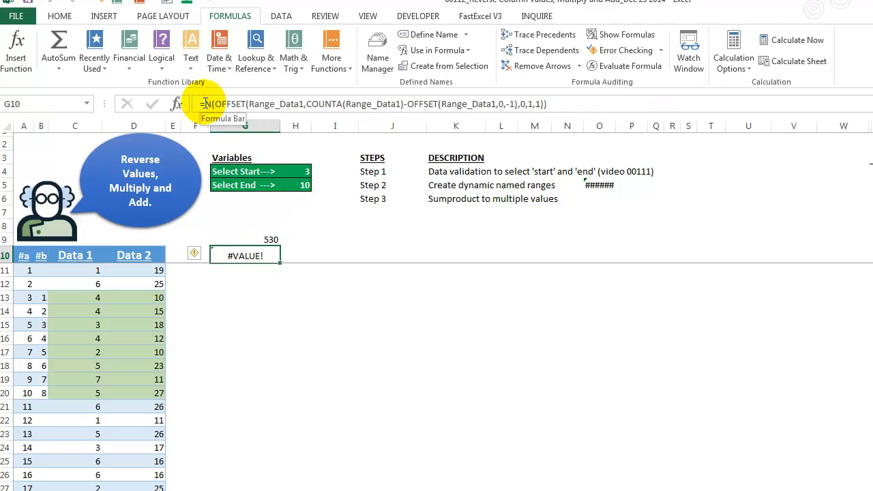
pyautogui.click(251, 103)
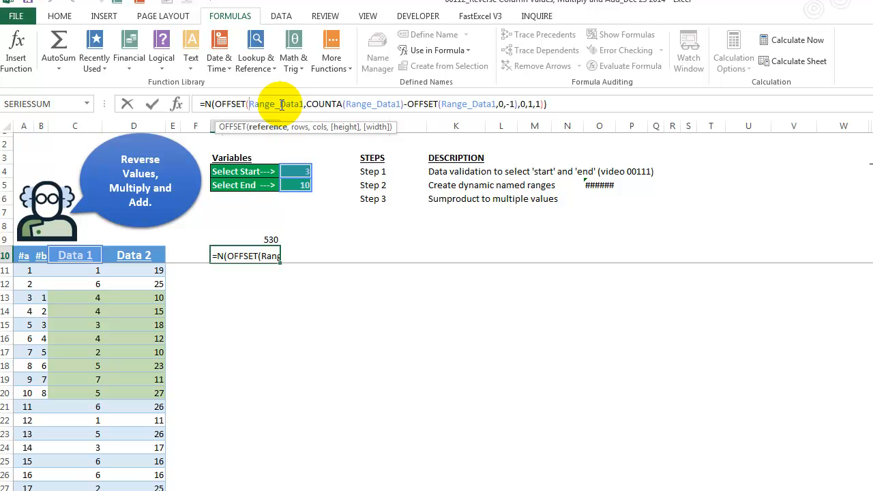
pyautogui.hotkey('ctrl', 'Return')
pyautogui.click(369, 63)
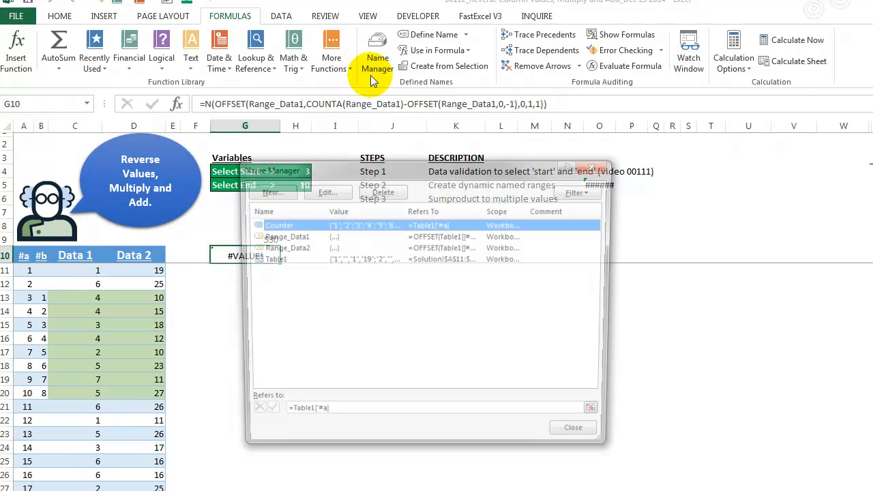
pyautogui.click(285, 237)
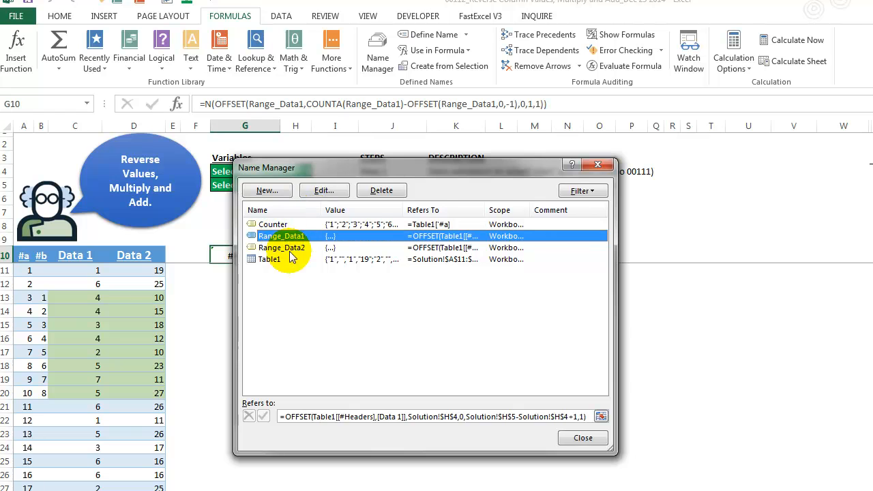
pyautogui.click(601, 416)
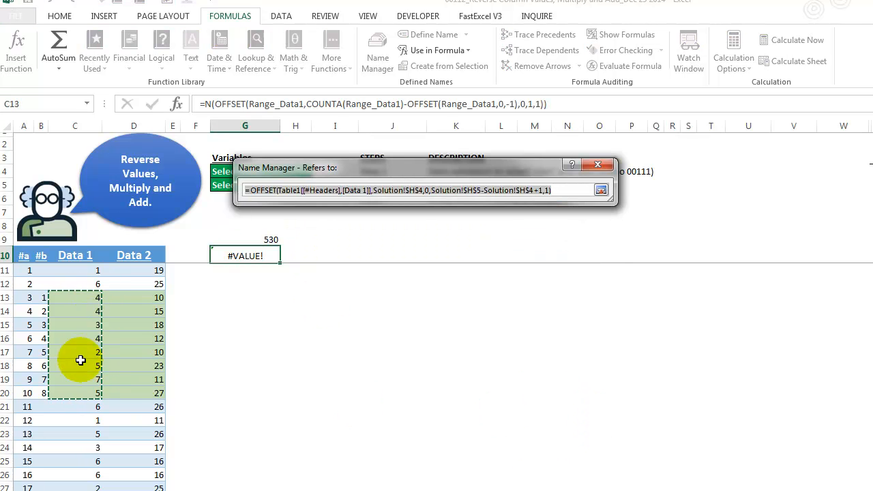
pyautogui.click(601, 190)
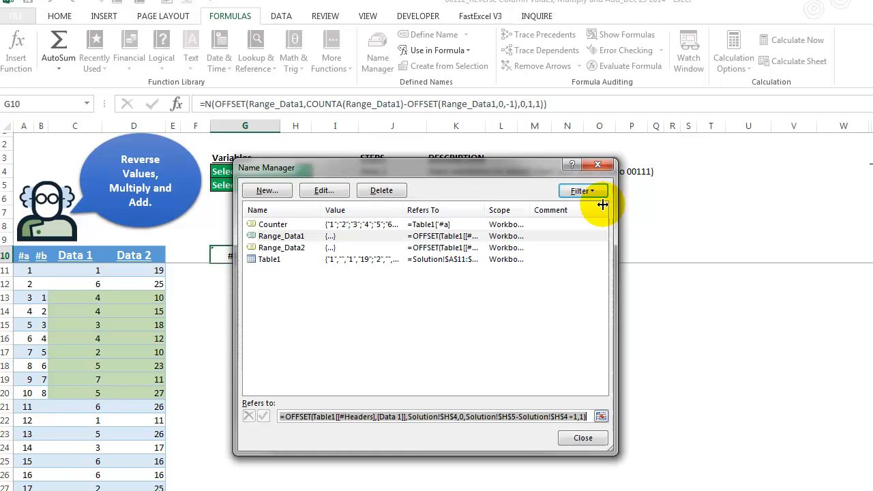
pyautogui.click(600, 436)
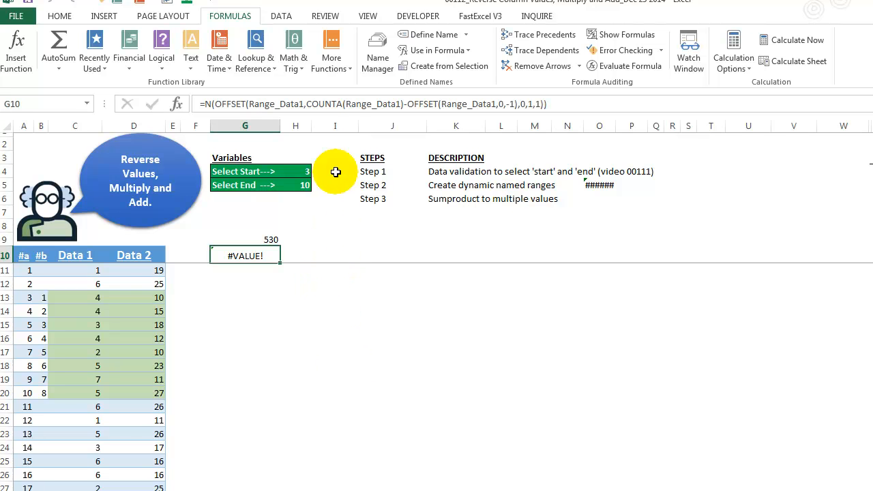
# Step: Inspect the reference and rows arguments of G10's outer OFFSET and evaluate the whole formula to preview its array, cancelling the edits
pyautogui.doubleClick(267, 104)
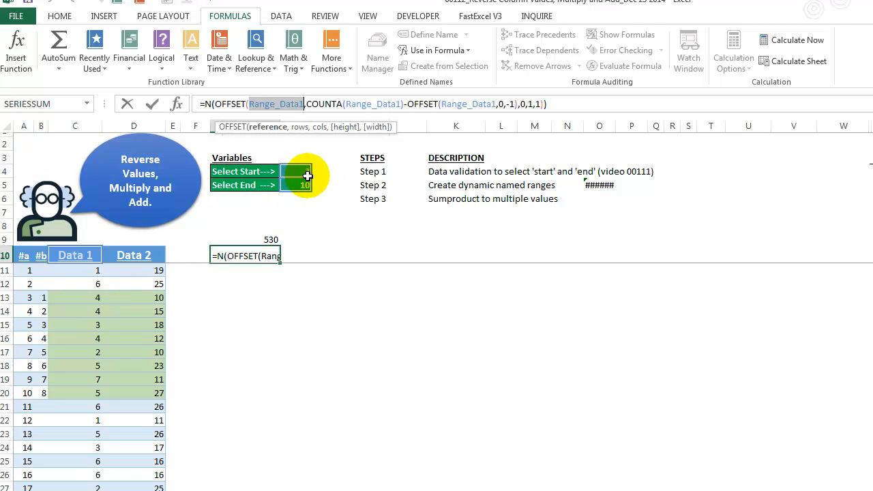
pyautogui.click(299, 130)
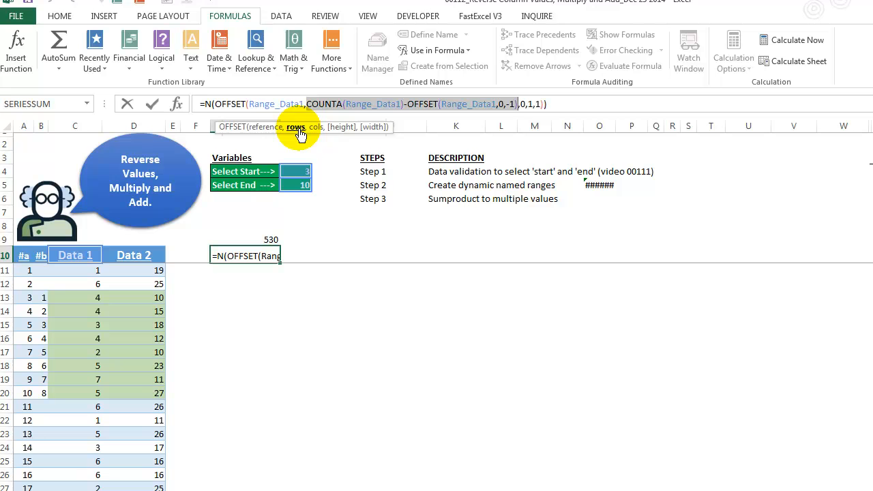
pyautogui.press('Escape')
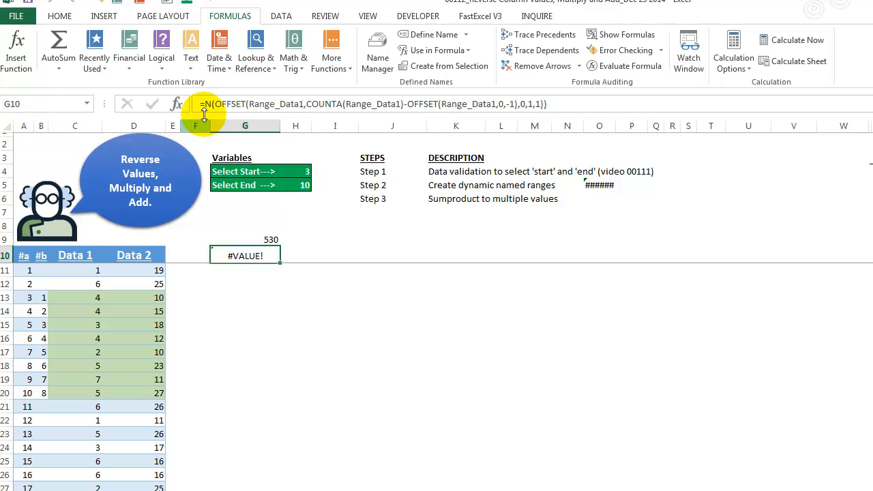
pyautogui.moveTo(202, 105); pyautogui.dragTo(563, 104)
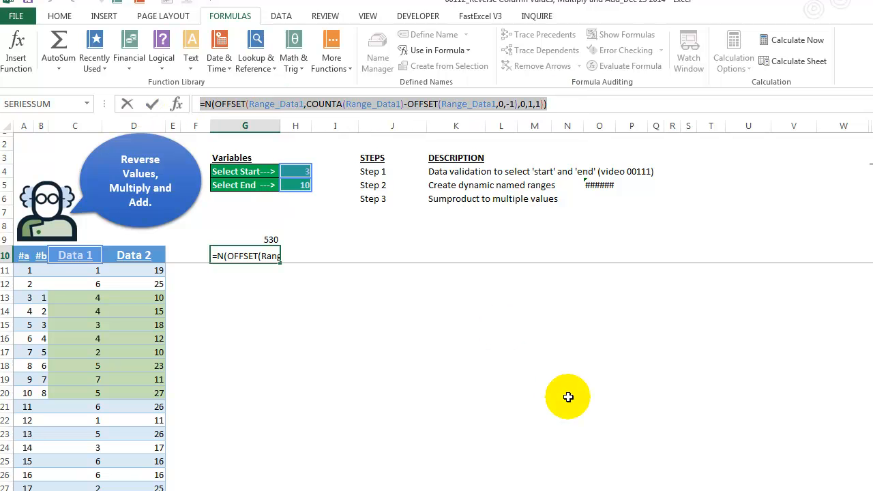
pyautogui.press('F9')
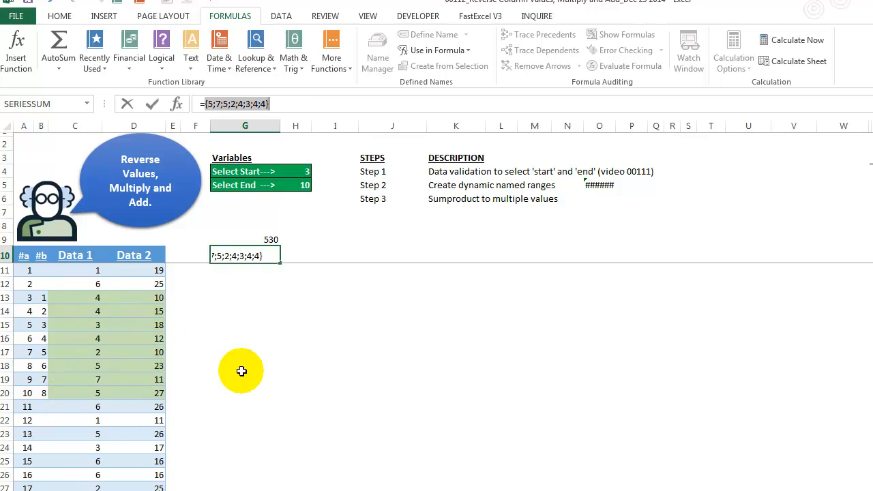
pyautogui.press('Escape')
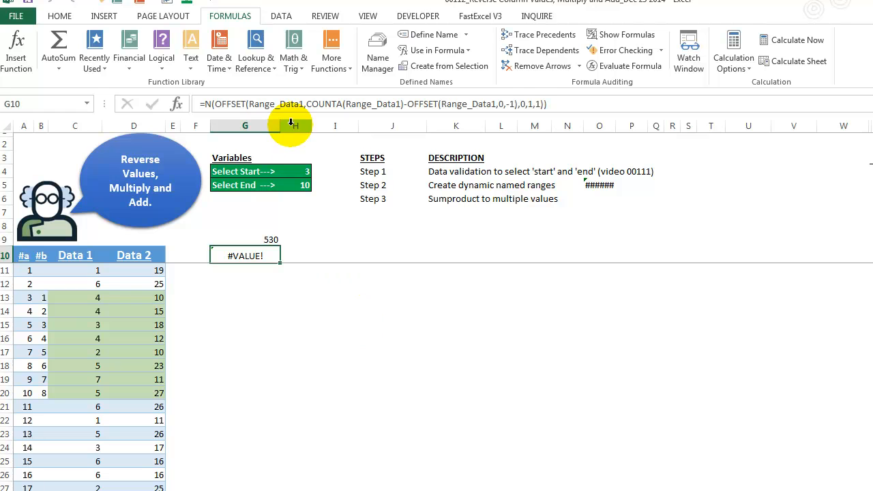
# Step: Inspect the reference and rows arguments of the outer OFFSET in G10 and evaluate its COUNTA(Range_Data1) part in place
pyautogui.click(259, 103)
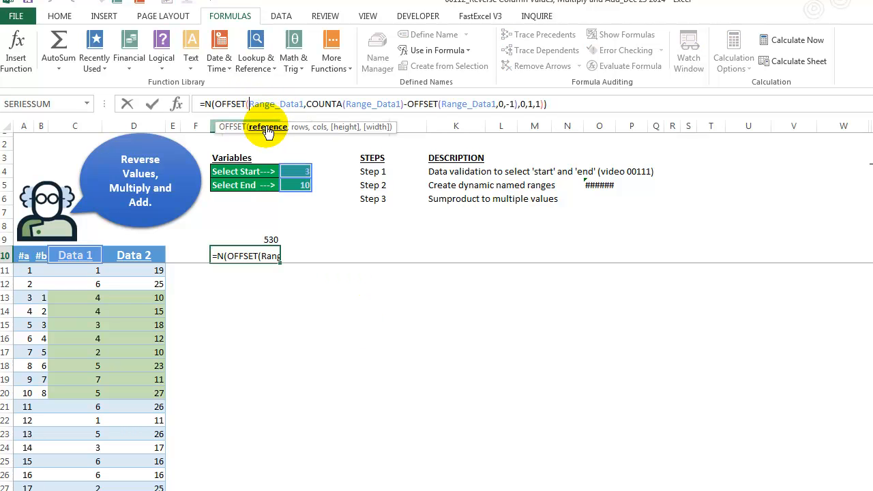
pyautogui.click(269, 128)
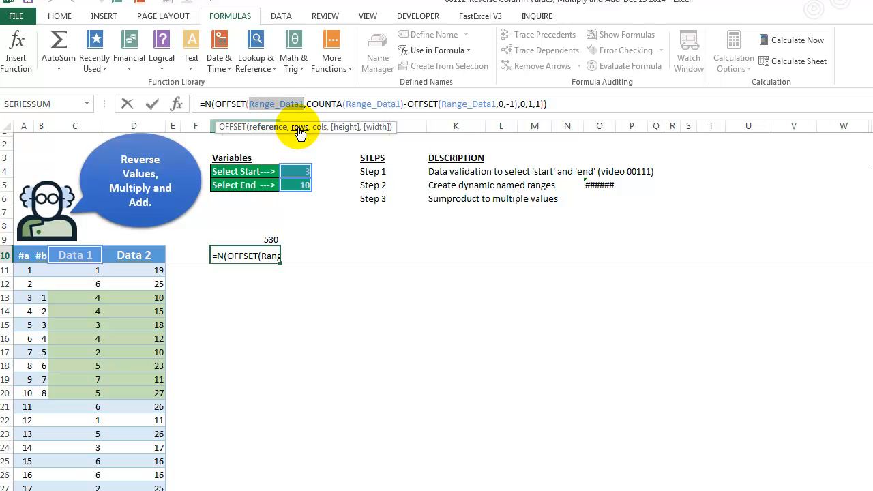
pyautogui.click(297, 129)
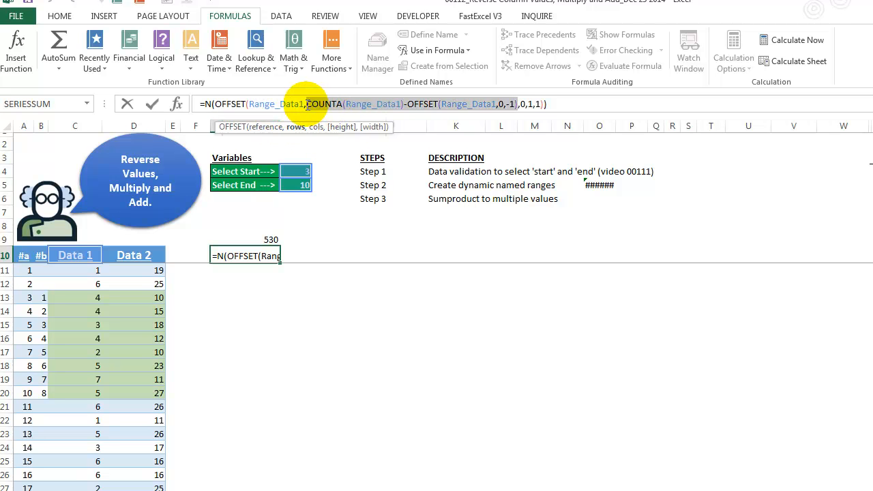
pyautogui.click(308, 105)
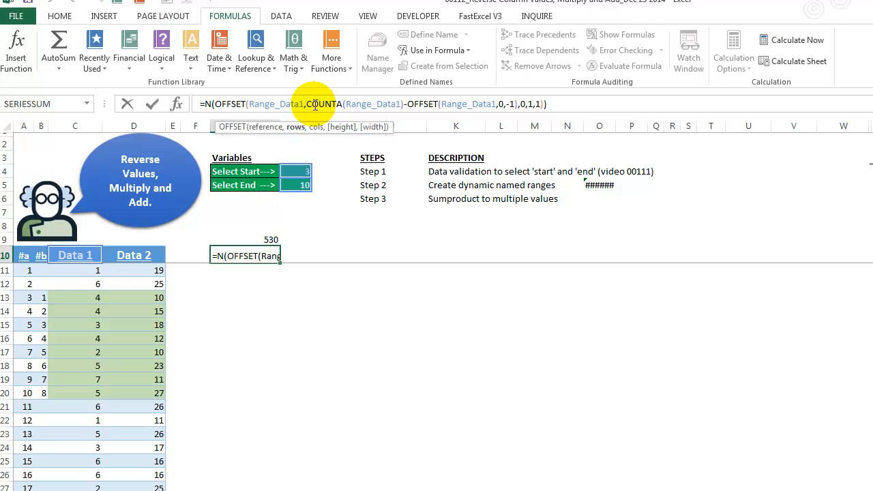
pyautogui.moveTo(308, 104); pyautogui.dragTo(411, 105)
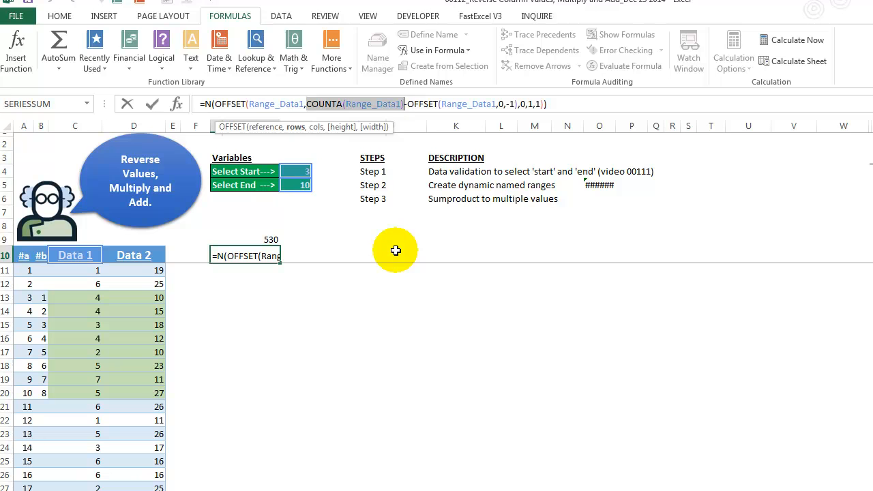
pyautogui.write('8')
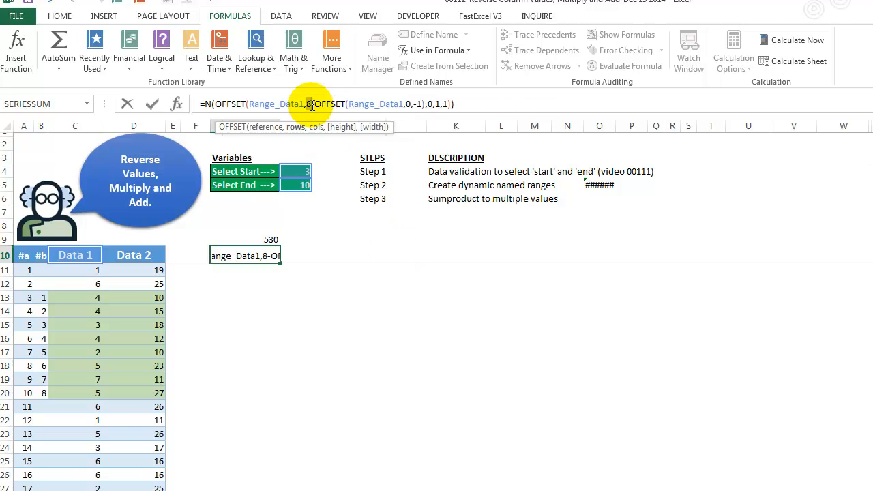
pyautogui.write('-')
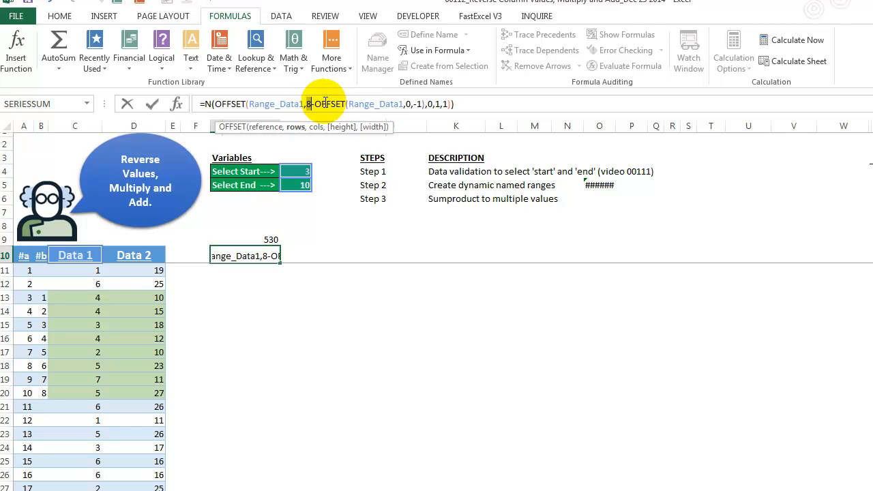
# Step: Examine the reference, rows and cols arguments of the inner OFFSET(Range_Data1,0,-1) in the G10 formula
pyautogui.click(350, 105)
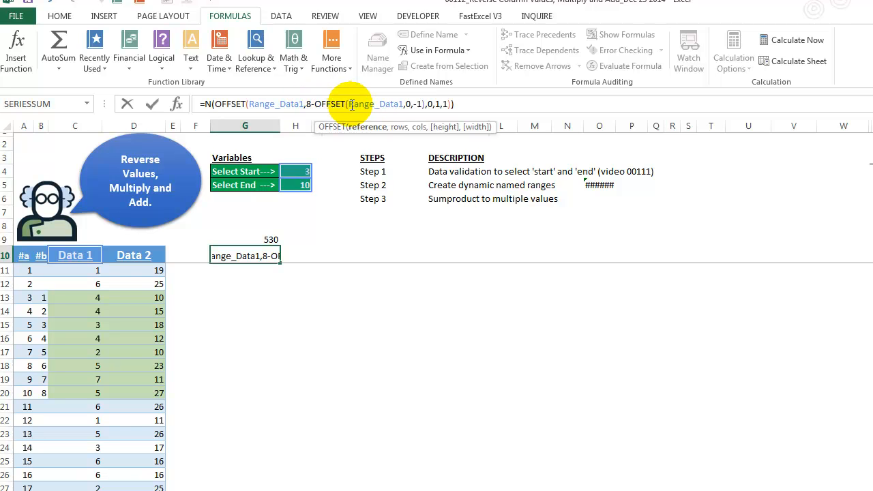
pyautogui.click(364, 128)
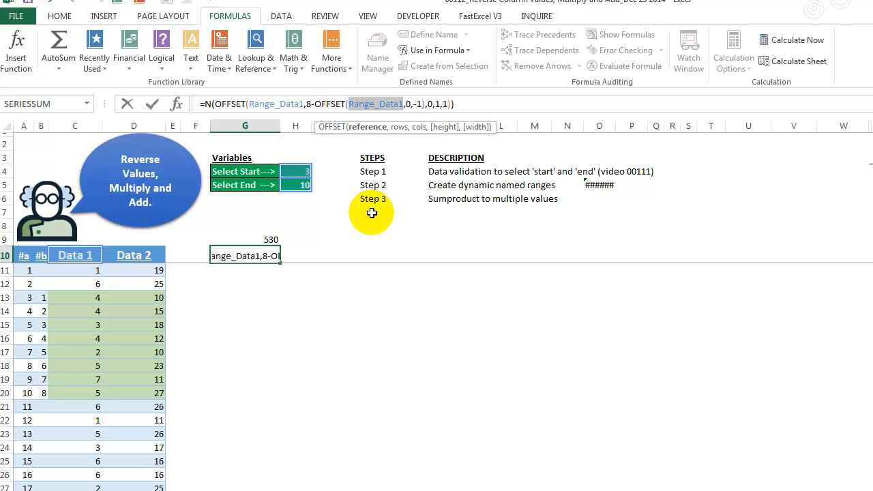
pyautogui.click(400, 130)
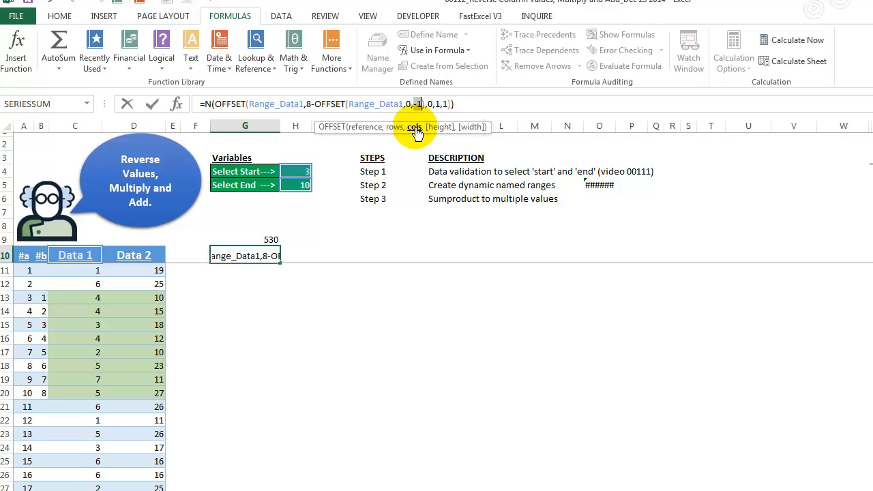
pyautogui.click(315, 105)
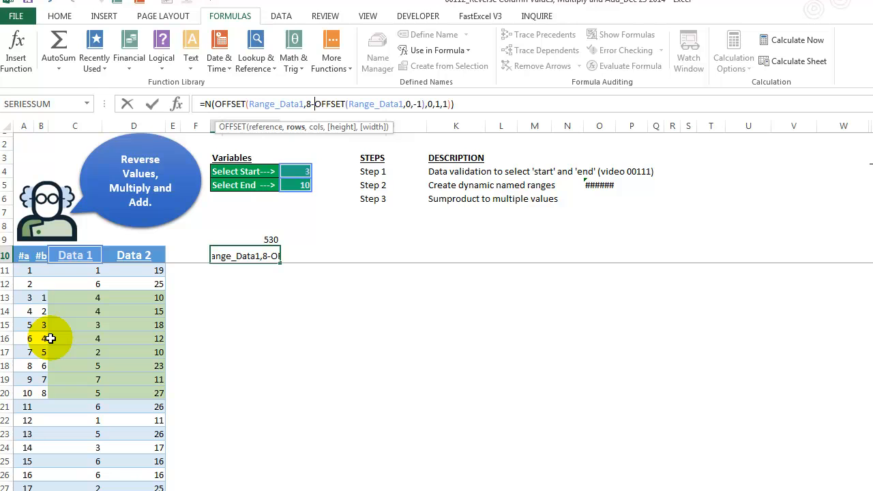
pyautogui.click(401, 103)
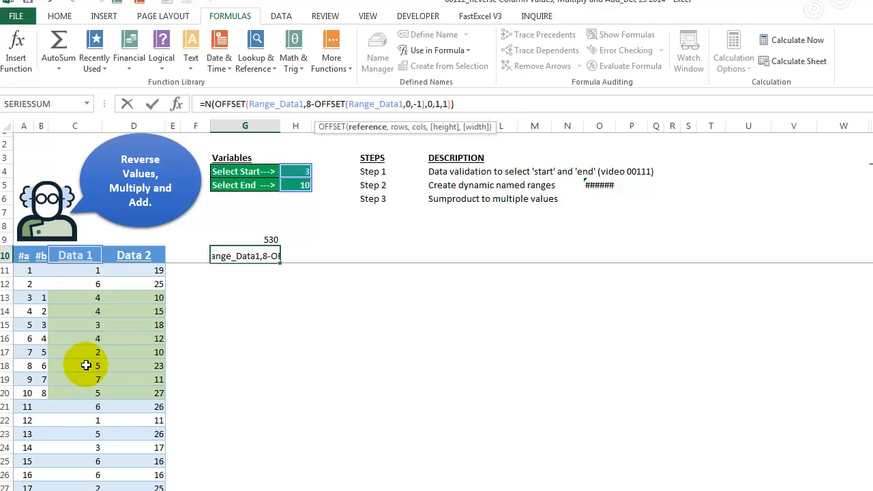
pyautogui.click(408, 103)
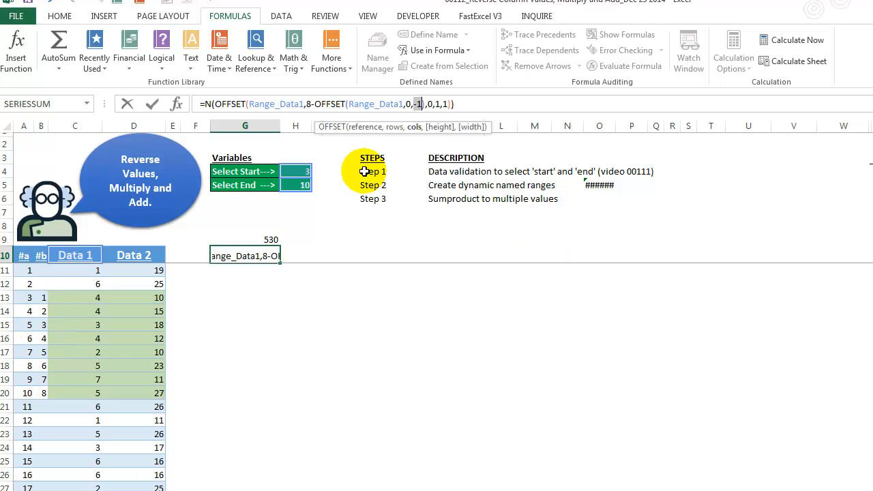
# Step: Evaluate the inner OFFSET in G10 and the whole rows subtraction to preview their arrays, then cancel the edit
pyautogui.click(315, 104)
pyautogui.moveTo(316, 104); pyautogui.dragTo(428, 104)
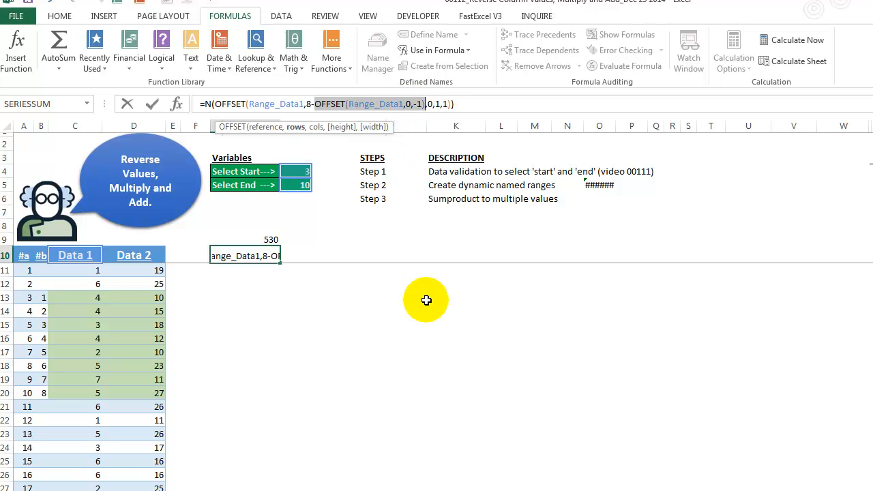
pyautogui.press('F9')
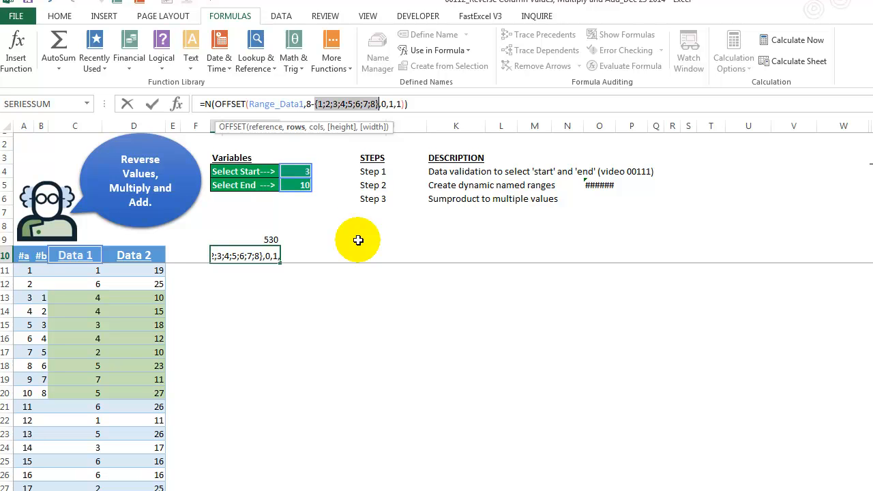
pyautogui.click(308, 103)
pyautogui.moveTo(307, 104); pyautogui.dragTo(377, 104)
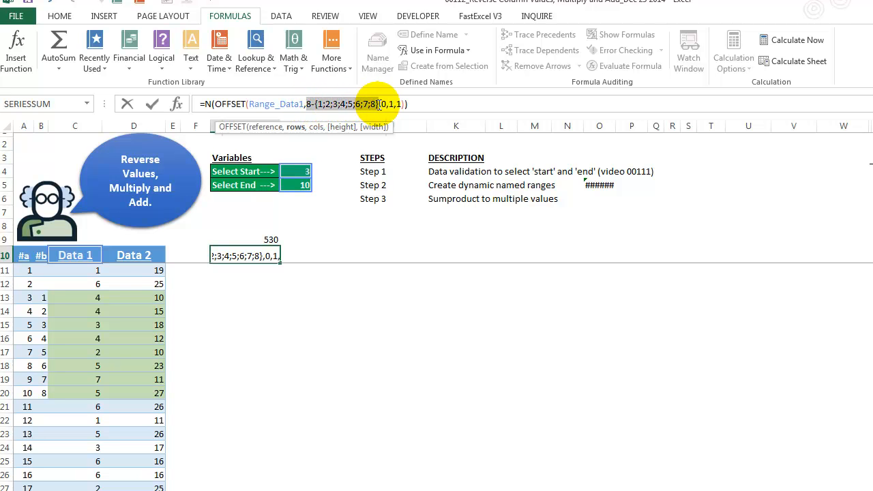
pyautogui.press('F9')
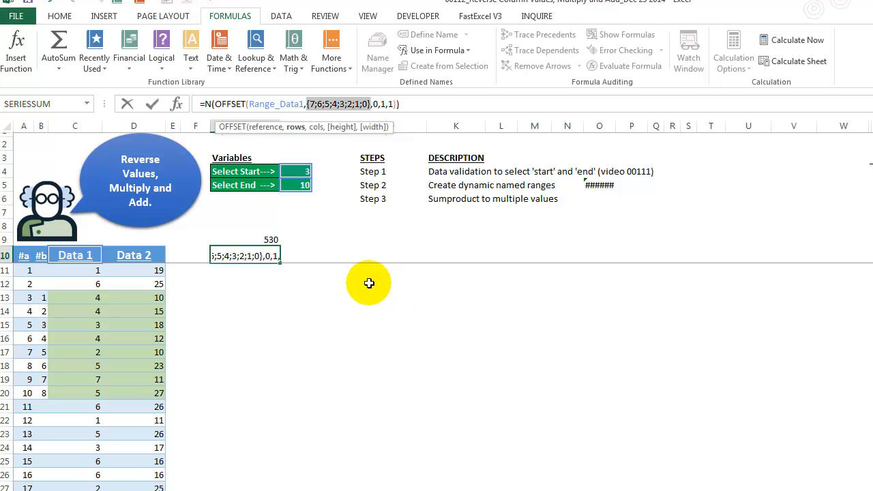
pyautogui.press('Escape')
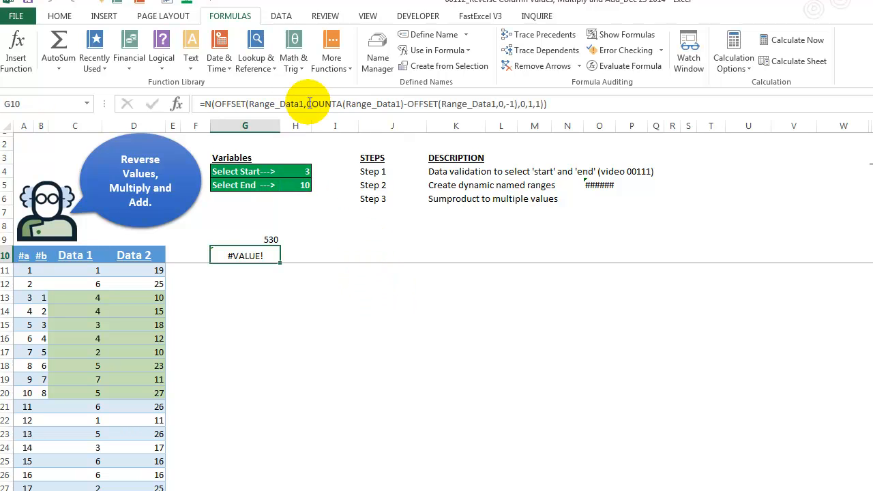
# Step: Compare the formulas in G10 and G9, highlighting the array1 argument of G9's SUMPRODUCT, and leave both unedited
pyautogui.click(304, 103)
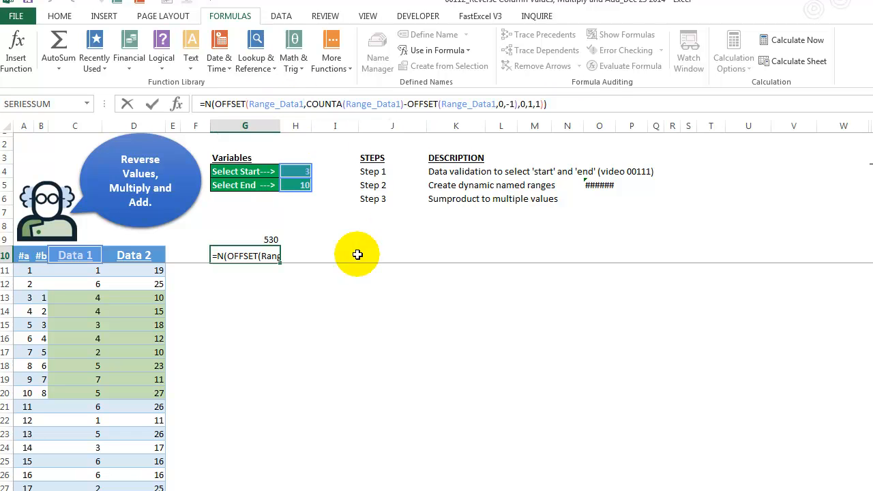
pyautogui.press('Escape')
pyautogui.click(265, 239)
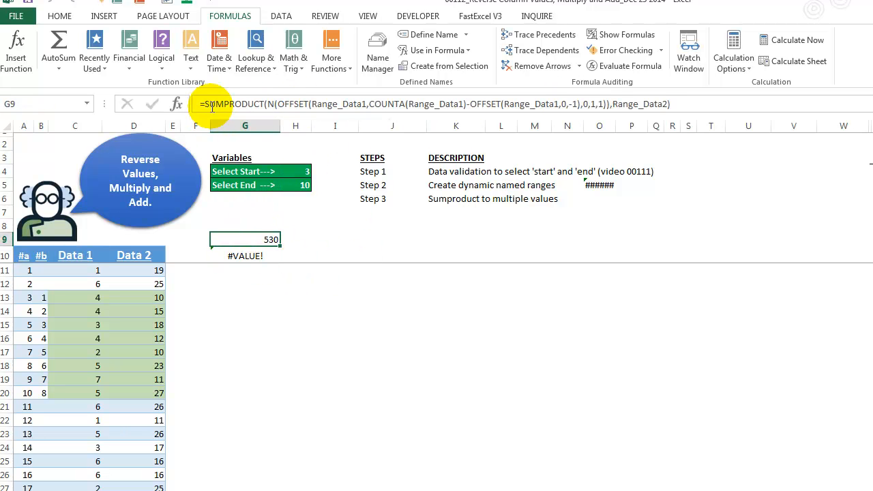
pyautogui.click(247, 256)
pyautogui.click(248, 239)
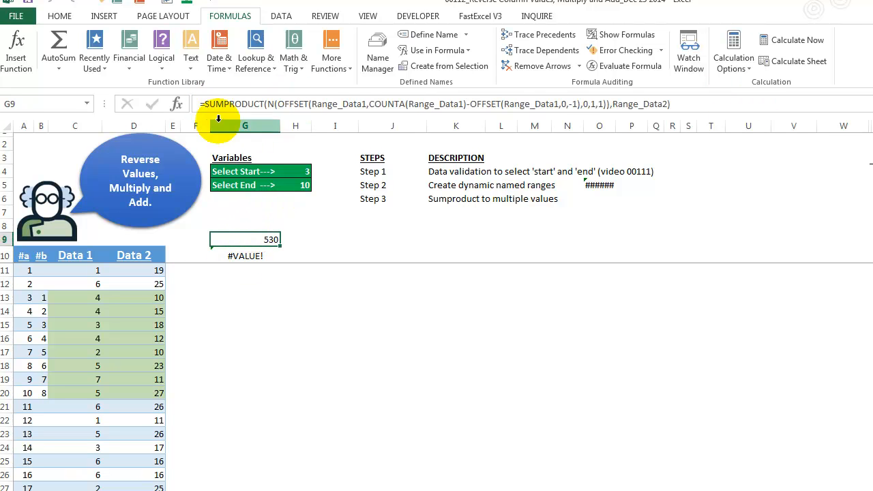
pyautogui.click(266, 106)
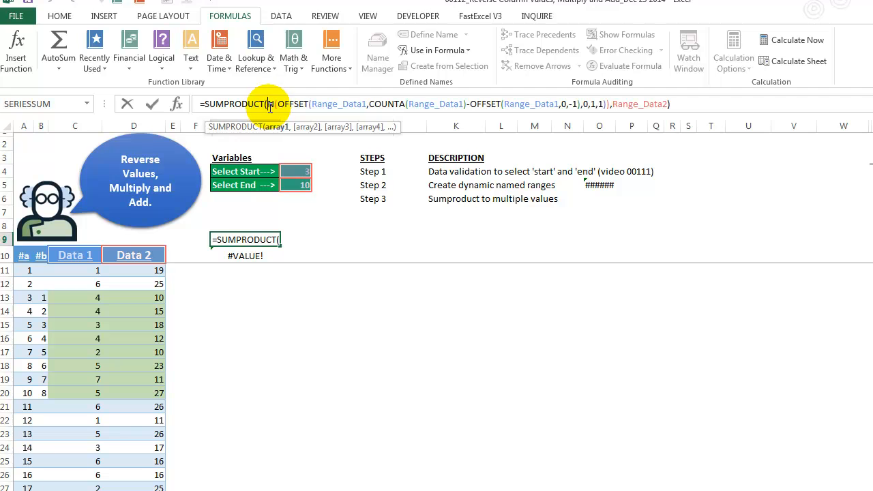
pyautogui.click(270, 127)
pyautogui.press('Escape')
# Step: Re-evaluate COUNTA(Range_Data1) and OFFSET(Range_Data1,0,-1) separately within G10's rows argument, then cancel the edit
pyautogui.click(261, 257)
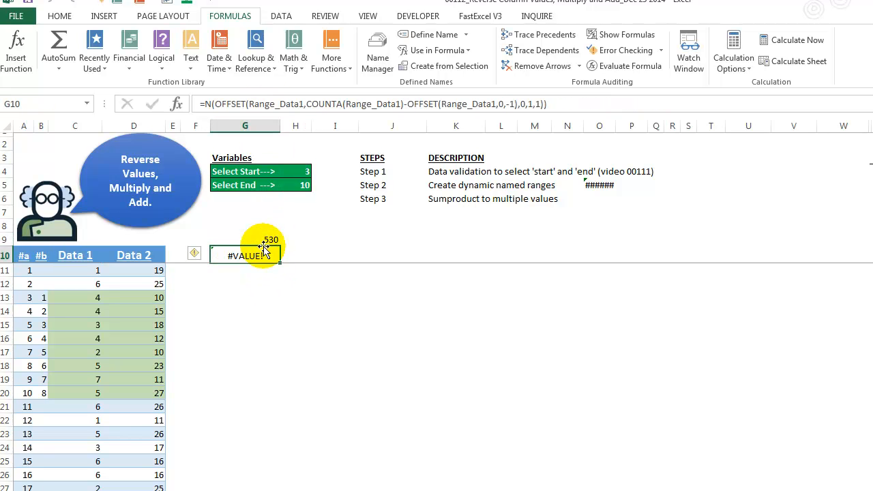
pyautogui.click(307, 106)
pyautogui.click(292, 127)
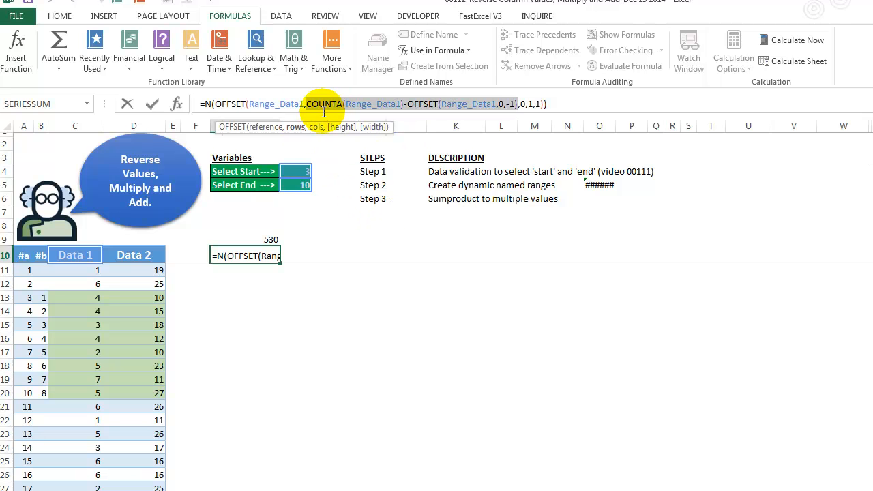
pyautogui.moveTo(306, 105)
pyautogui.mouseDown()
pyautogui.moveTo(403, 104)
pyautogui.moveTo(311, 104)
pyautogui.mouseUp()
pyautogui.click(403, 104)
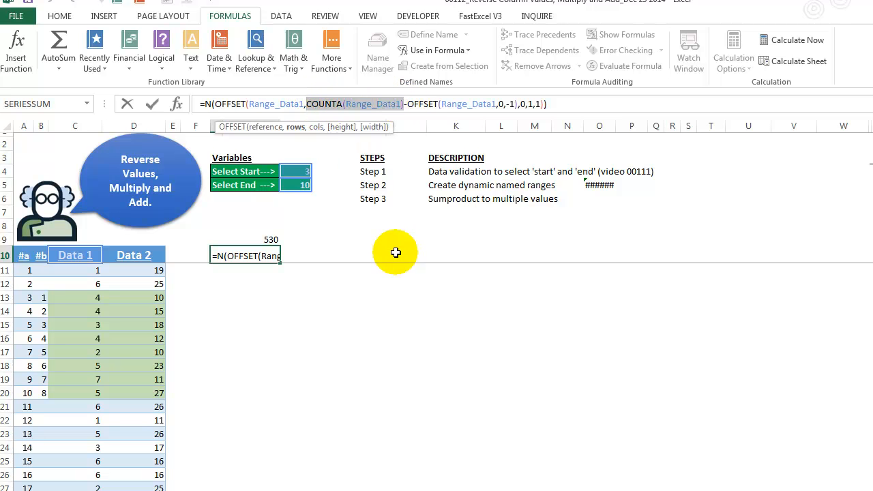
pyautogui.press('F9')
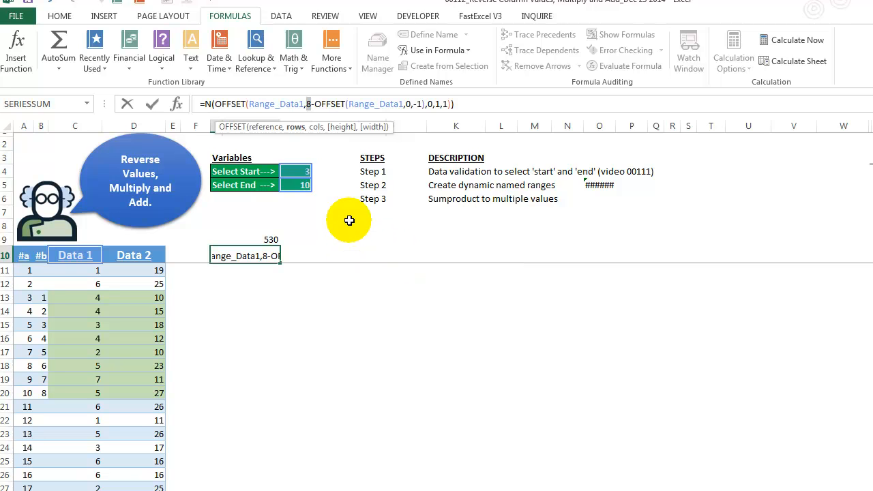
pyautogui.moveTo(315, 102); pyautogui.dragTo(426, 102)
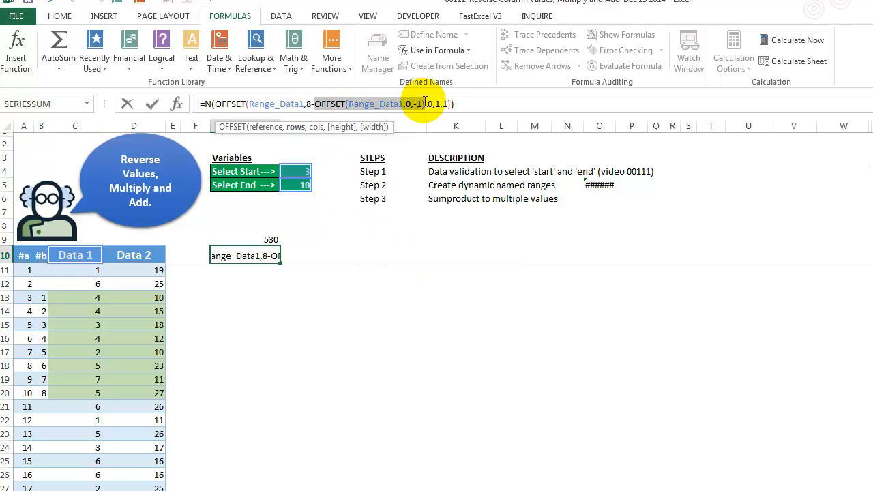
pyautogui.press('F9')
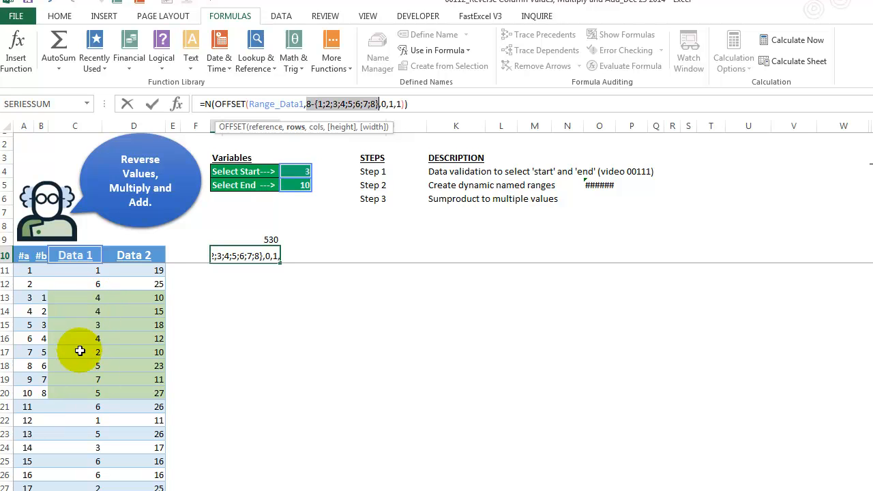
pyautogui.press('Escape')
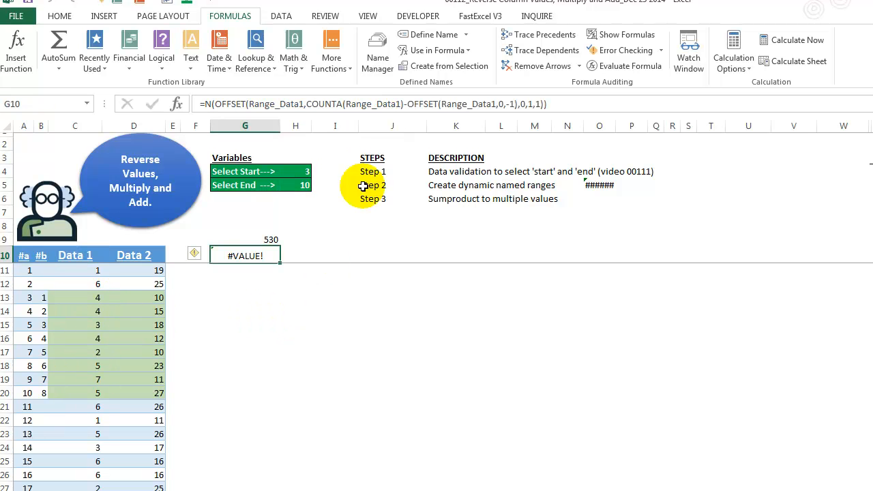
# Step: Evaluate the entire N(OFFSET) formula in G10 to preview the reversed Data 1 values, then restore the formula
pyautogui.tripleClick(557, 103)
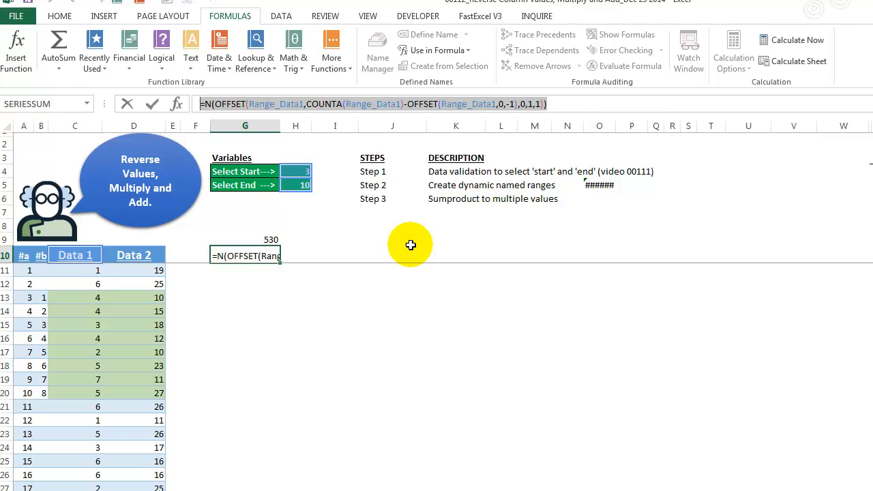
pyautogui.press('F9')
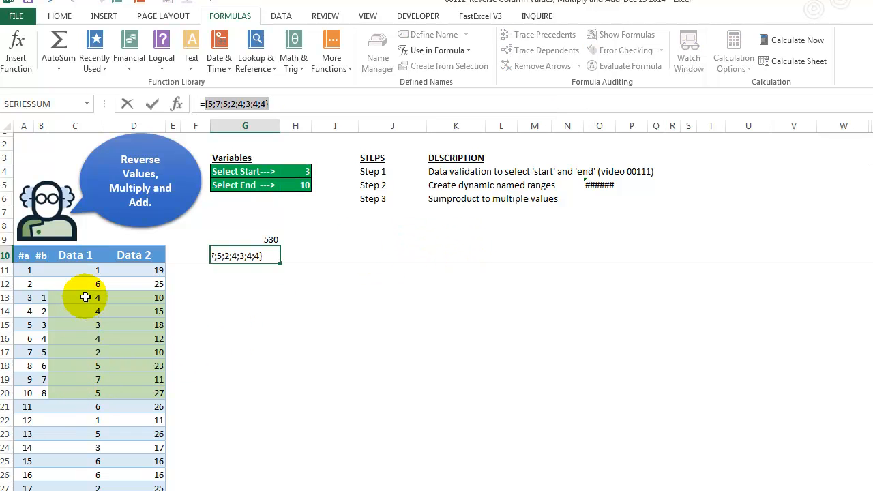
pyautogui.press('Escape')
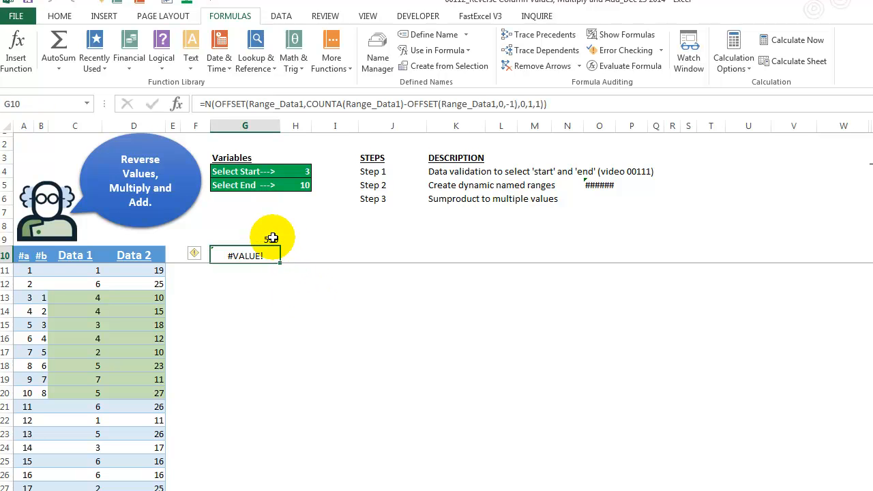
# Step: Evaluate the array1 and array2 arguments of G9's SUMPRODUCT to preview both value arrays, then cancel the edit
pyautogui.click(272, 238)
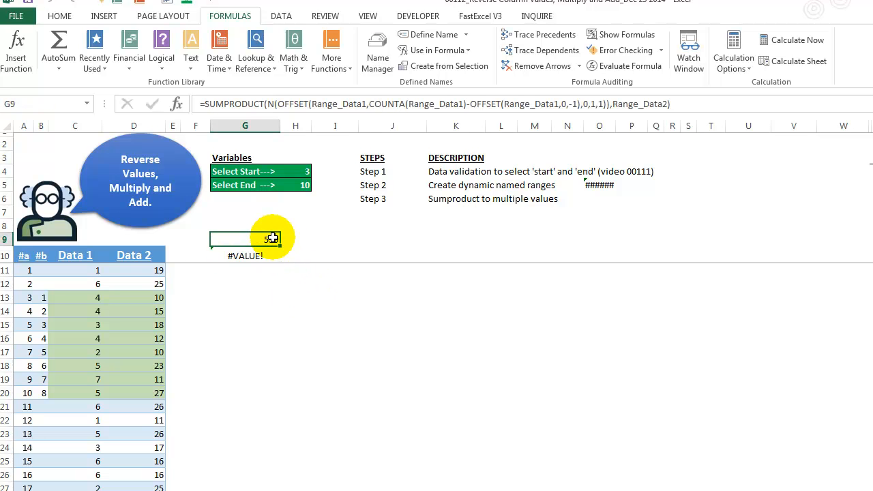
pyautogui.click(275, 103)
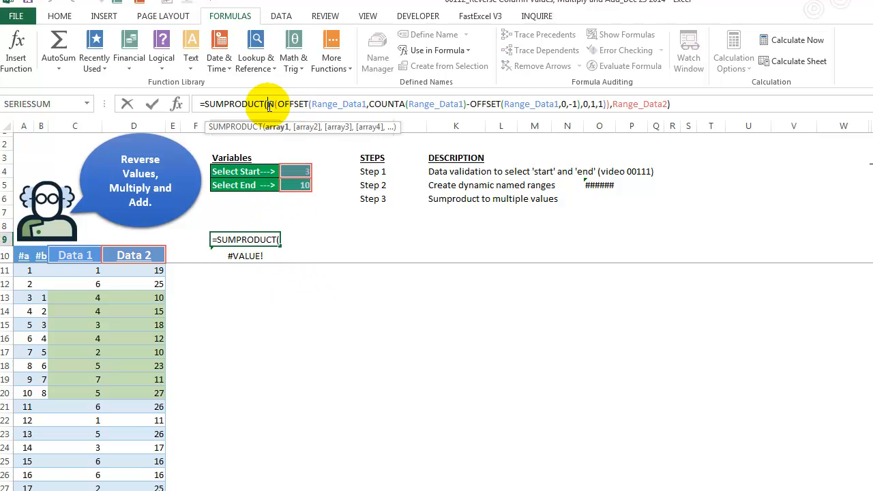
pyautogui.click(272, 128)
pyautogui.press('F9')
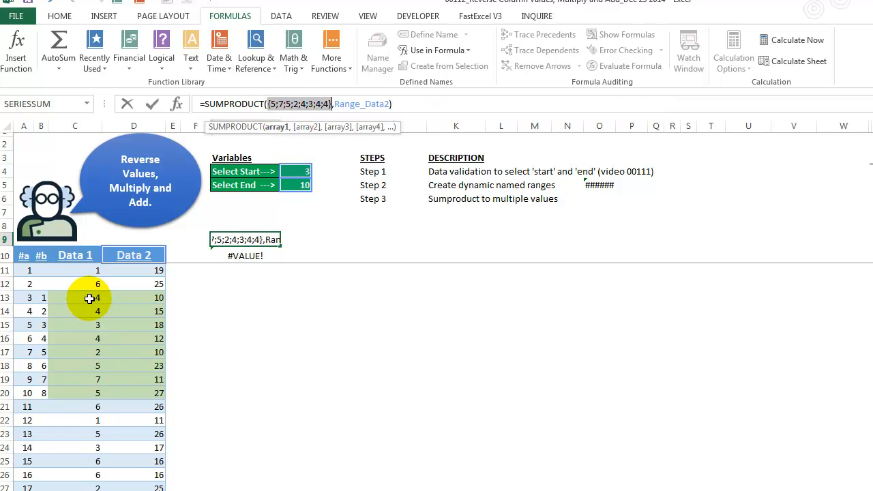
pyautogui.click(306, 128)
pyautogui.press('F9')
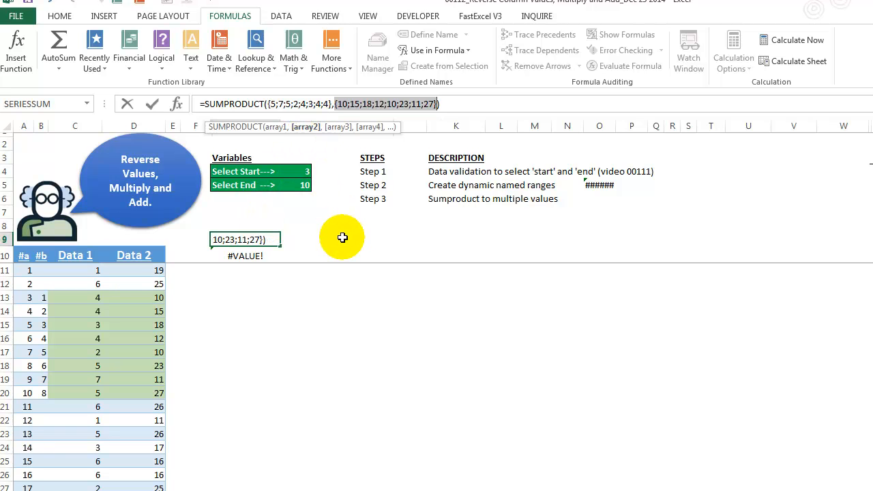
pyautogui.click(275, 104)
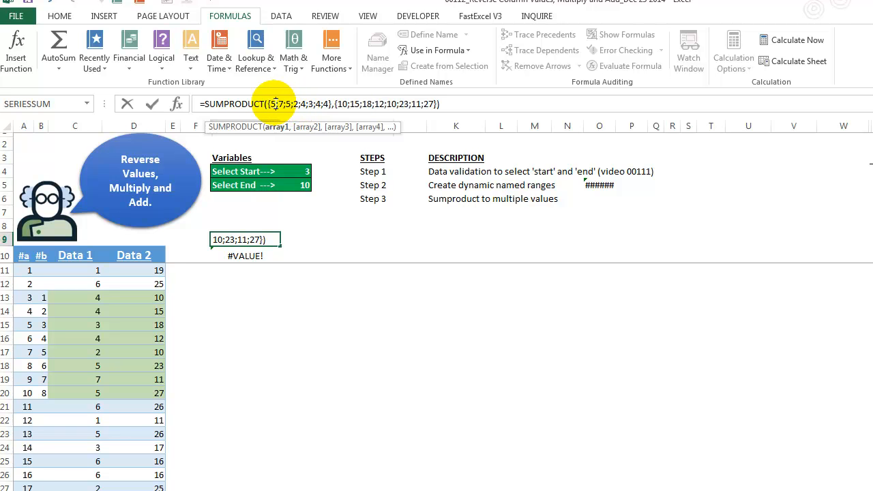
pyautogui.click(342, 104)
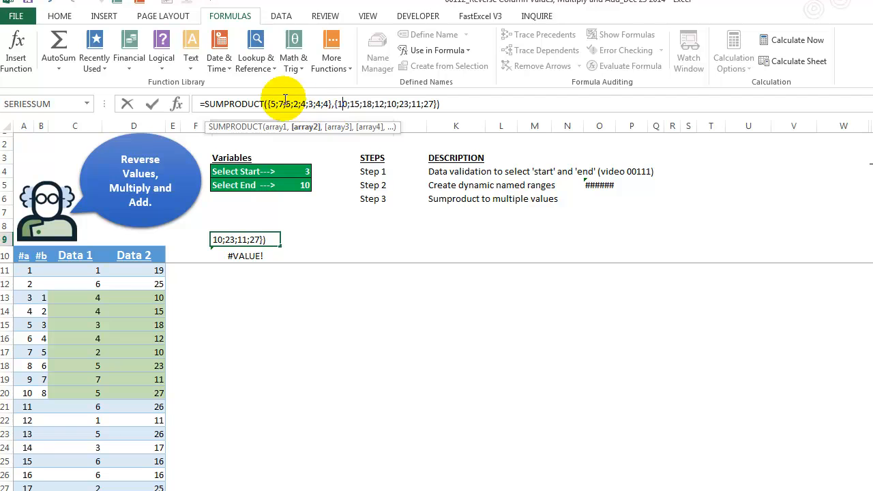
pyautogui.press('Escape')
pyautogui.press('Escape')
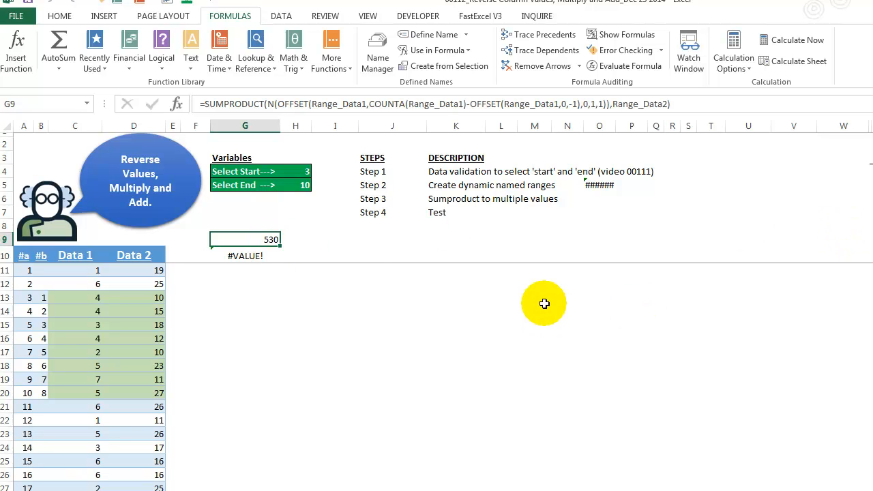
# Step: Set the Select Start variable in H4 to 7 and the Select End variable in H5 to 9
pyautogui.click(303, 174)
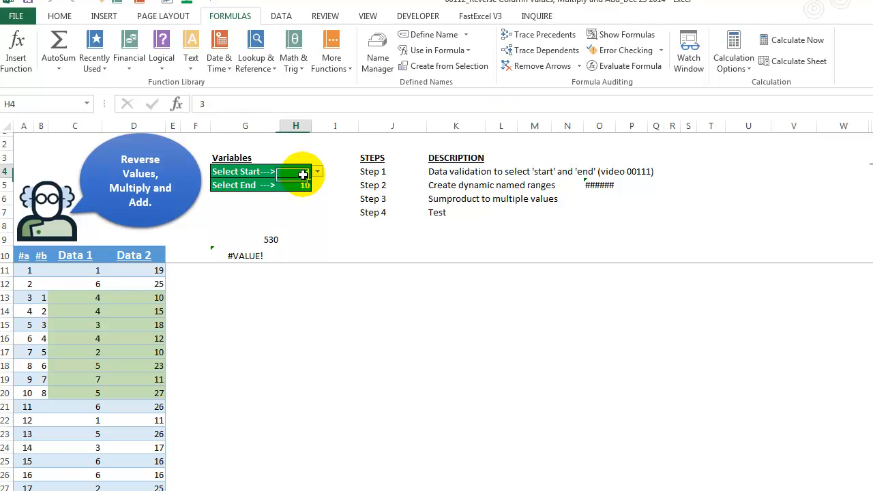
pyautogui.click(317, 172)
pyautogui.click(303, 221)
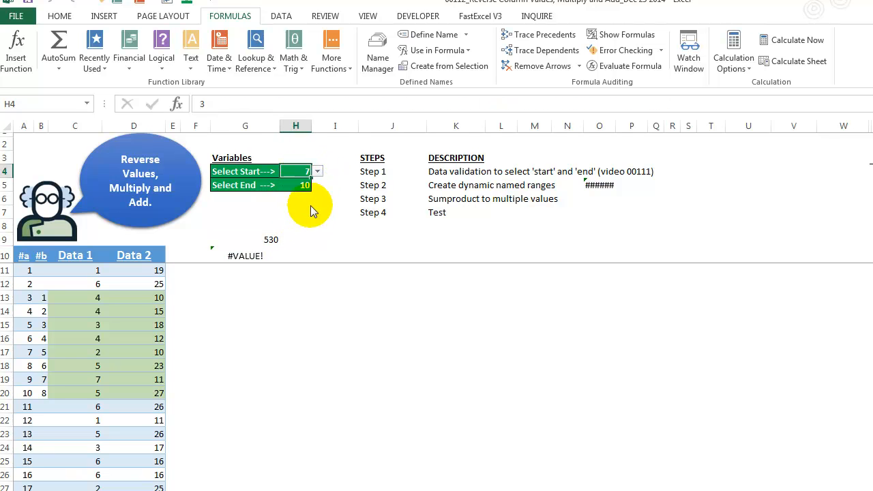
pyautogui.click(300, 185)
pyautogui.click(317, 185)
pyautogui.click(317, 197)
pyautogui.click(300, 198)
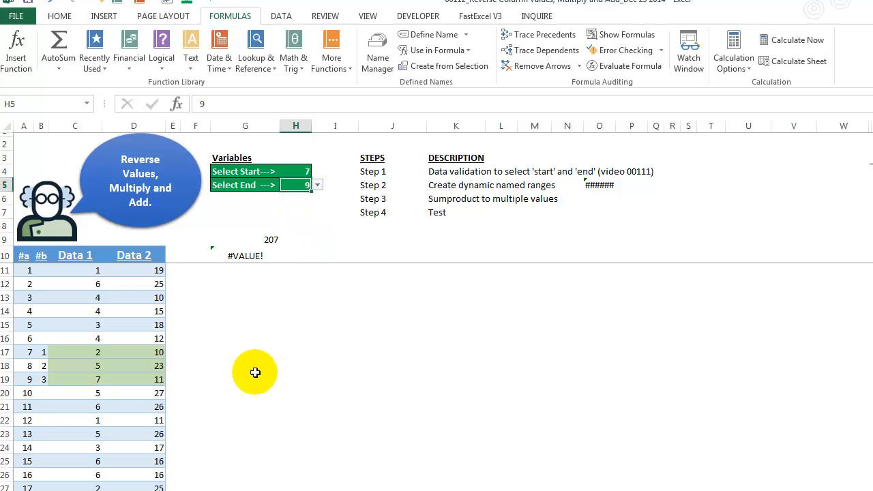
# Step: Enter a check formula in G17 multiplying Data 1 in C19 by Data 2 in D17
pyautogui.click(229, 348)
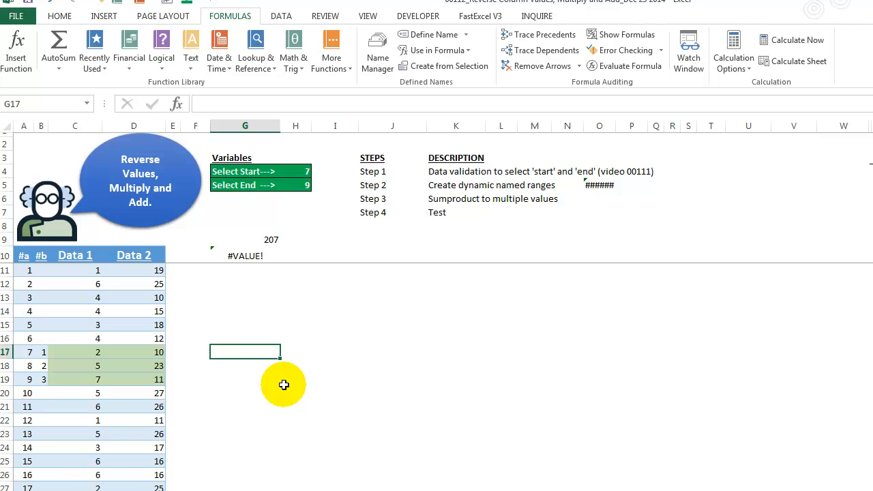
pyautogui.write('=')
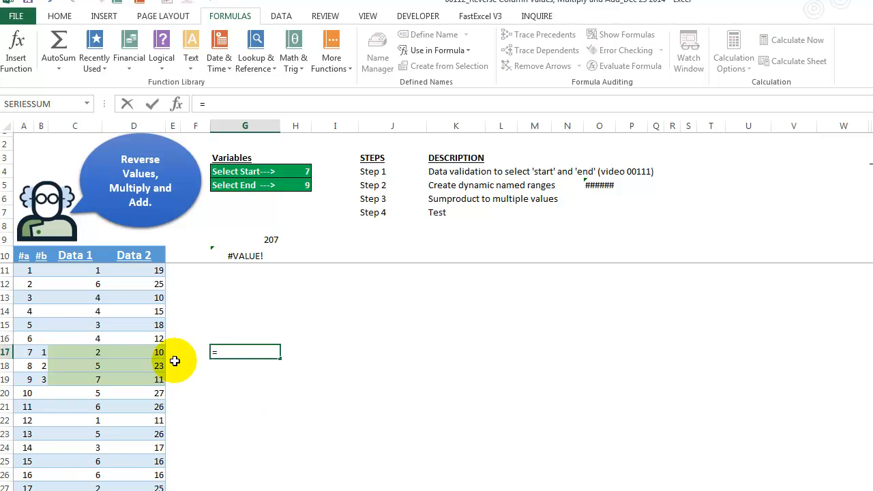
pyautogui.click(82, 380)
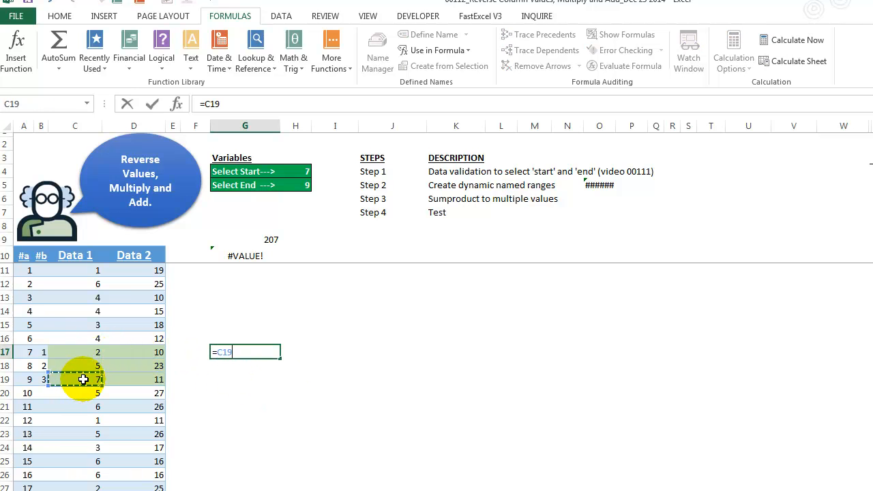
pyautogui.click(142, 350)
pyautogui.press('Return')
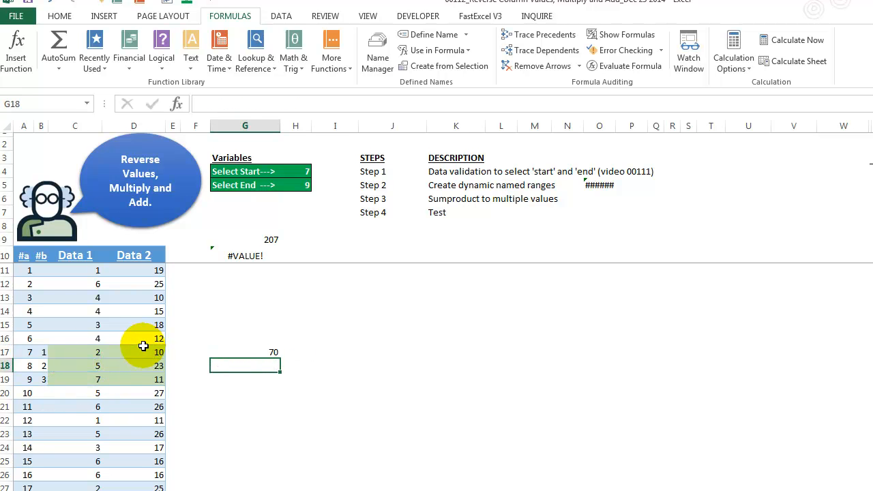
# Step: Enter a check formula in G18 multiplying the Data 1 and Data 2 values of row 18
pyautogui.write('=')
pyautogui.click(89, 366)
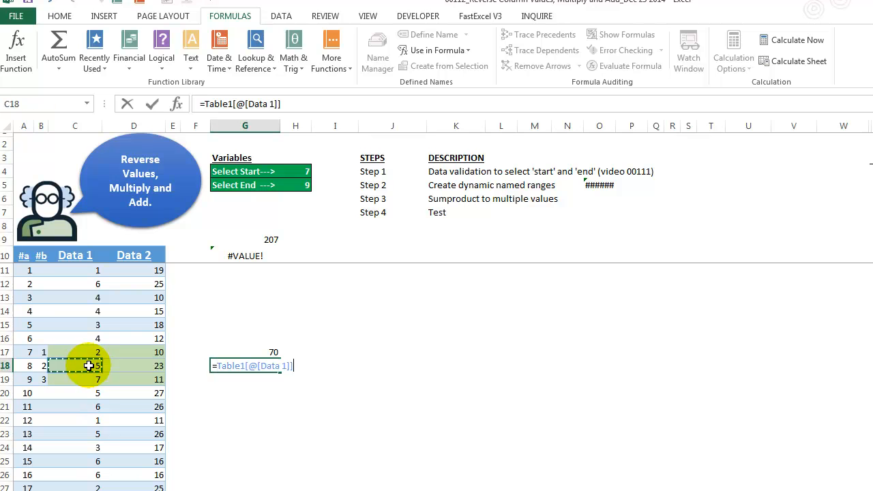
pyautogui.write('*')
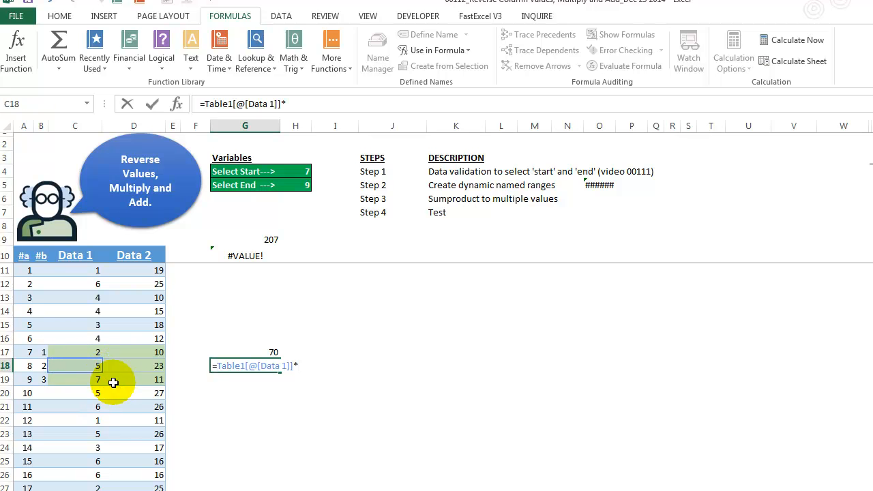
pyautogui.click(158, 366)
pyautogui.press('Return')
# Step: Enter a check formula in G19 multiplying Data 1 in C17 by Data 2 in D19
pyautogui.write('=')
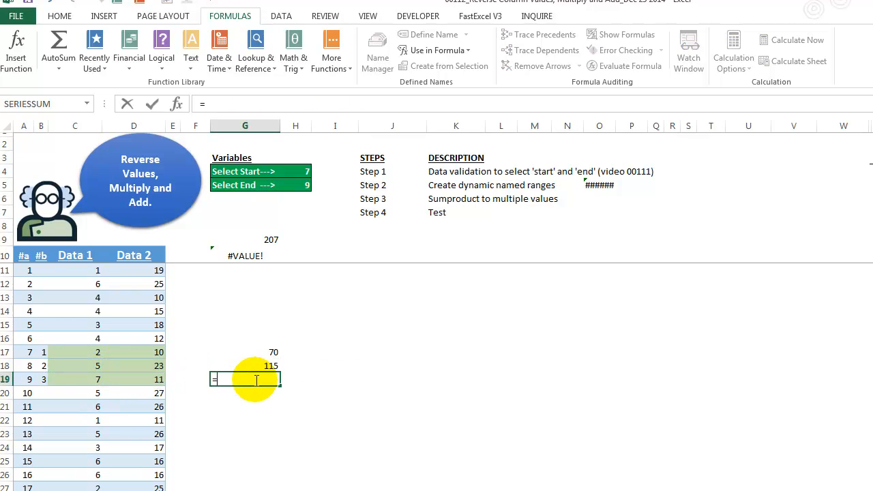
pyautogui.click(73, 349)
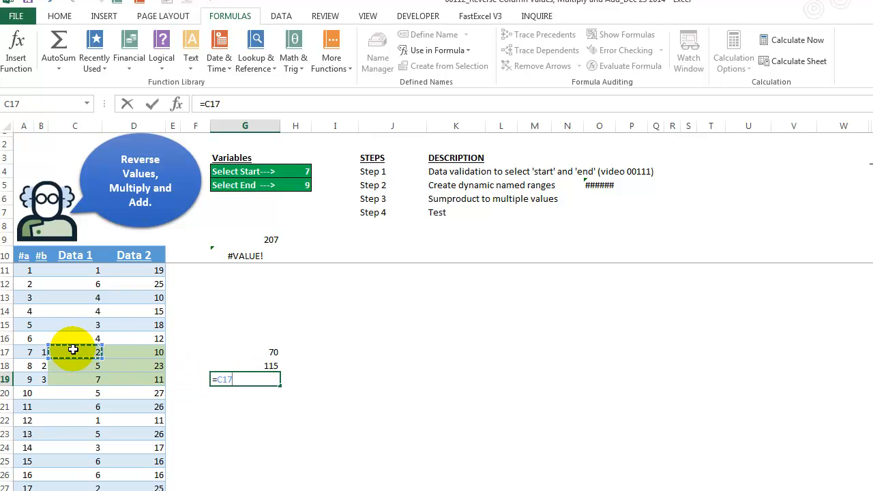
pyautogui.click(128, 382)
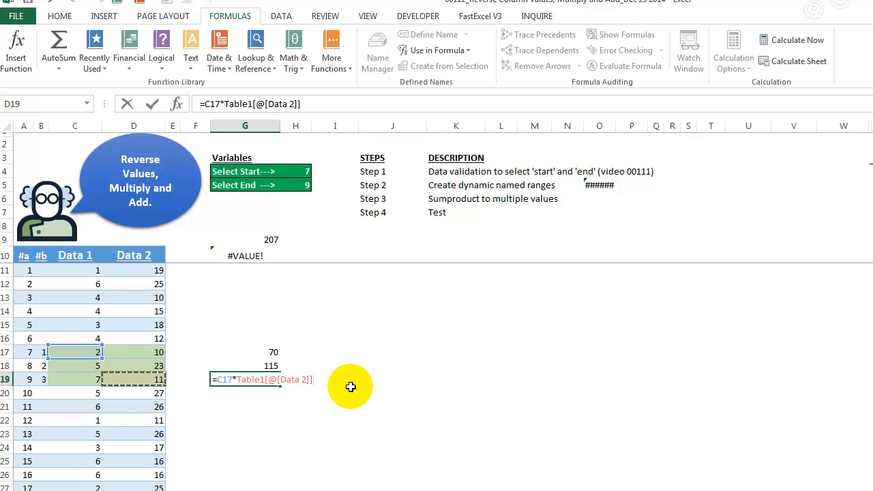
pyautogui.press('Return')
# Step: Total the three products in G20 with =SUM(G17:G19) and make the total bold
pyautogui.press('Up')
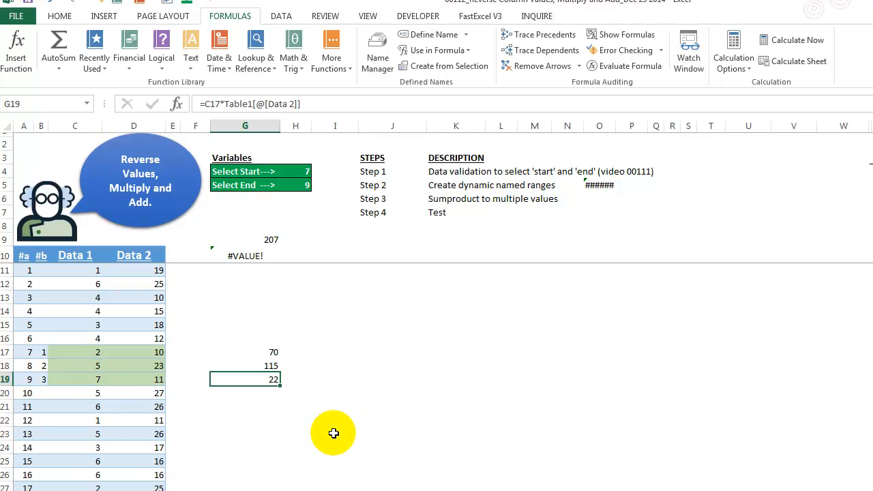
pyautogui.hotkey('shift', 'Up')
pyautogui.hotkey('shift', 'Up')
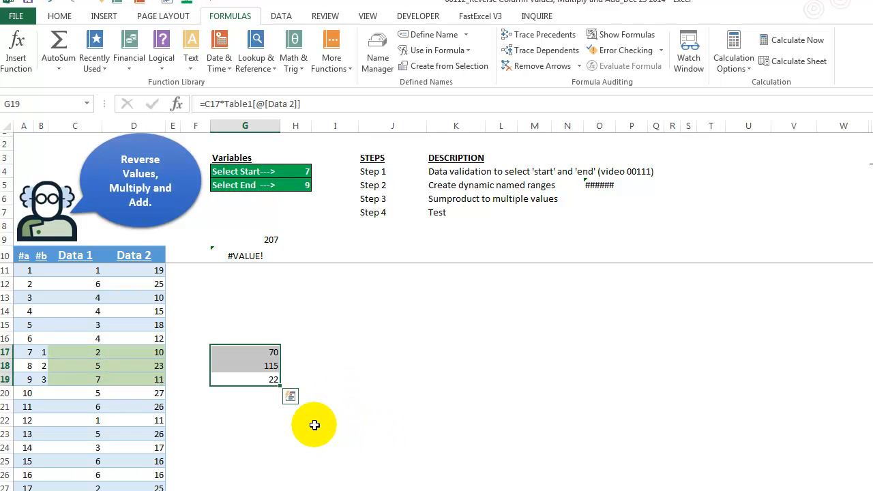
pyautogui.click(266, 394)
pyautogui.write('=sum(')
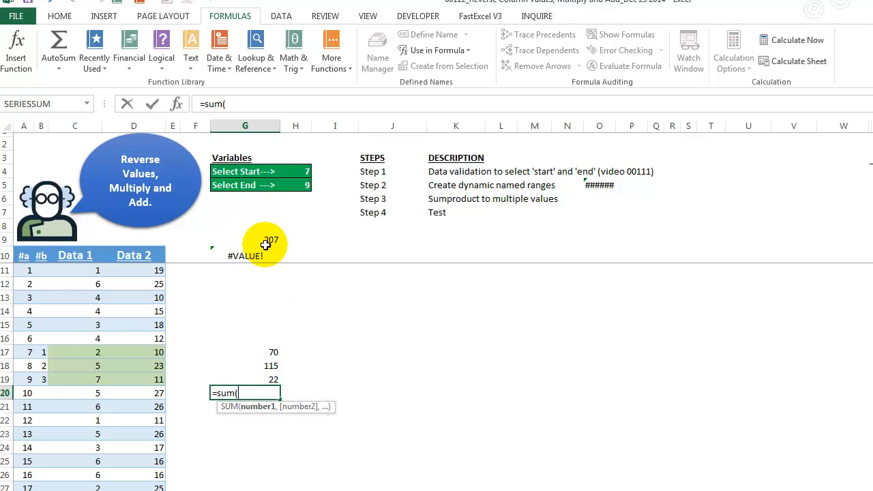
pyautogui.moveTo(262, 377); pyautogui.dragTo(248, 346)
pyautogui.press('Return')
pyautogui.click(264, 392)
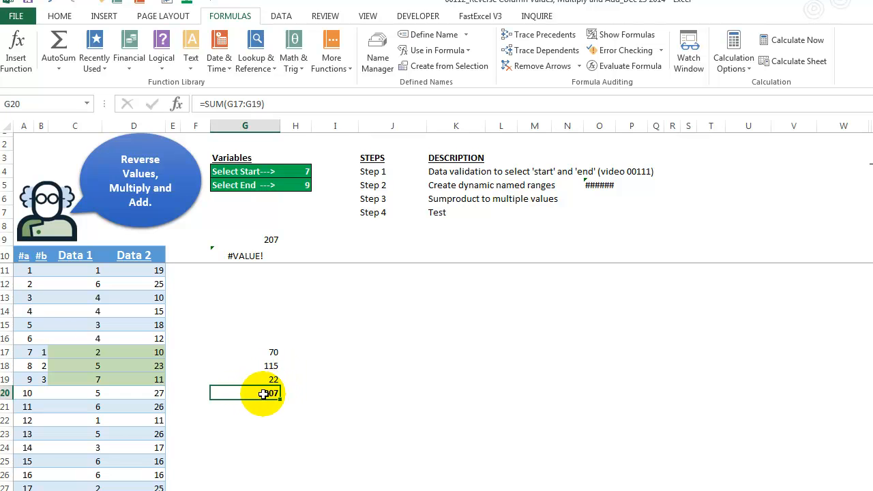
# Step: Review the cell references in the G17, G18 and G19 check formulas without editing, and compare their total with G9
pyautogui.click(262, 349)
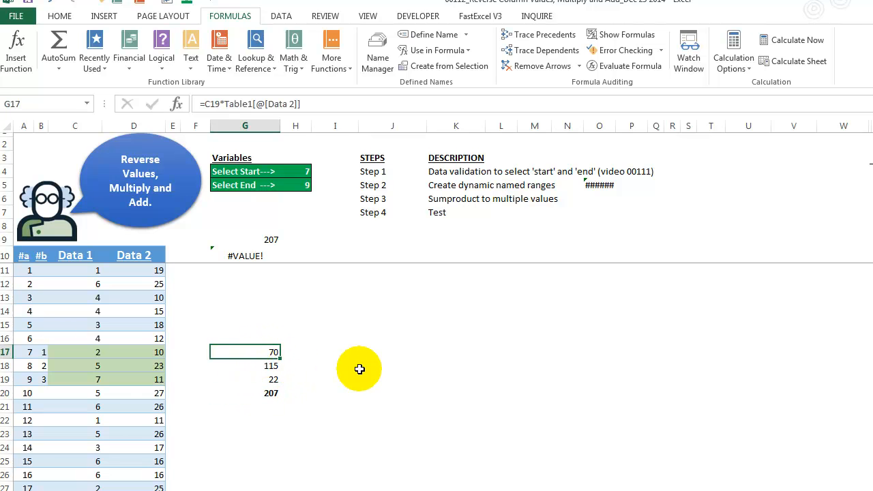
pyautogui.click(263, 103)
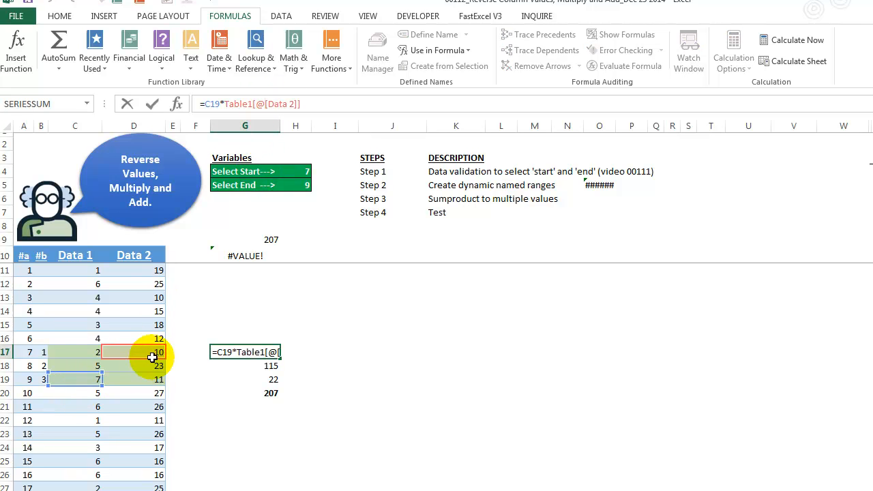
pyautogui.click(230, 366)
pyautogui.click(281, 104)
pyautogui.press('Escape')
pyautogui.click(246, 378)
pyautogui.click(278, 104)
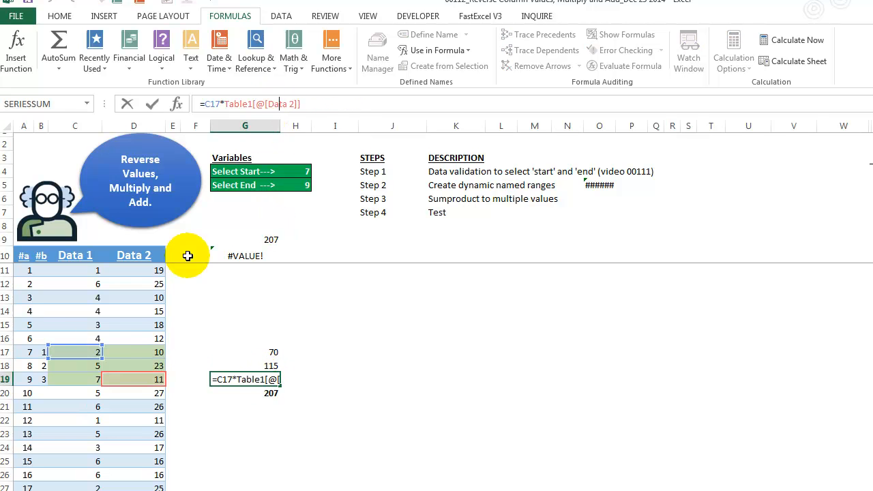
pyautogui.press('Escape')
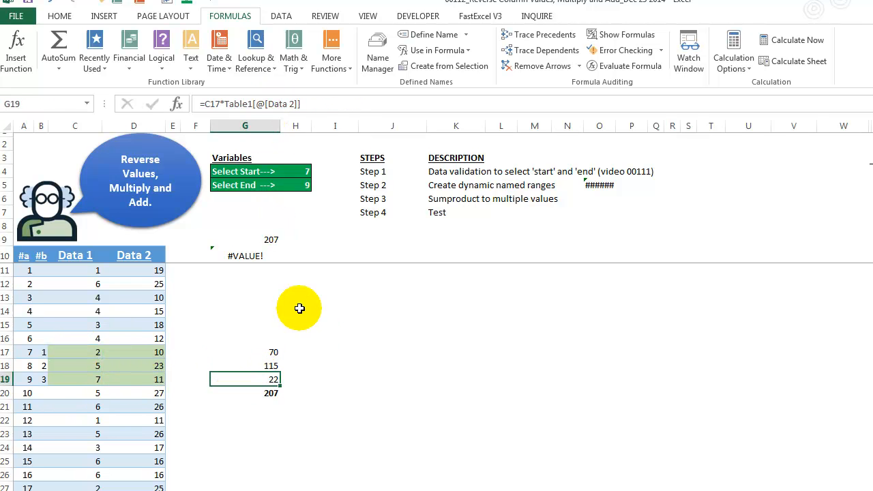
pyautogui.click(276, 239)
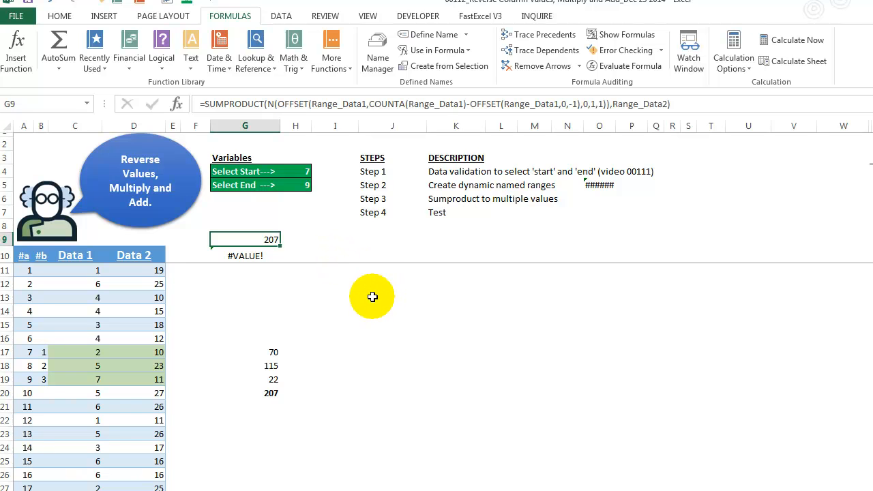
# Step: Set the Select End variable in H5 to 12 and check the SUMPRODUCT result in G9
pyautogui.click(307, 184)
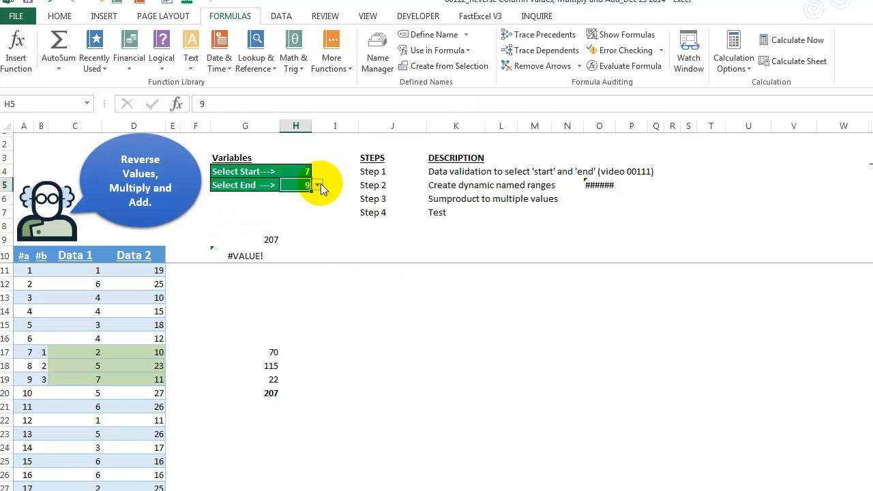
pyautogui.click(318, 185)
pyautogui.click(301, 223)
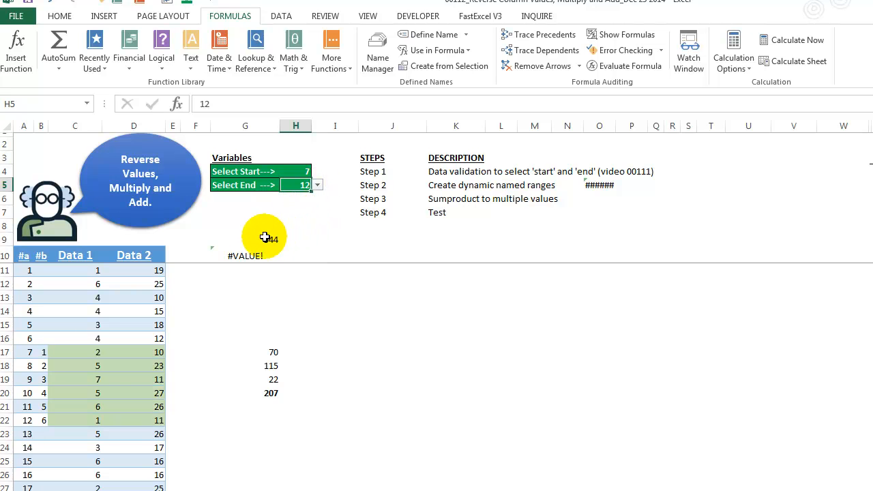
pyautogui.click(268, 239)
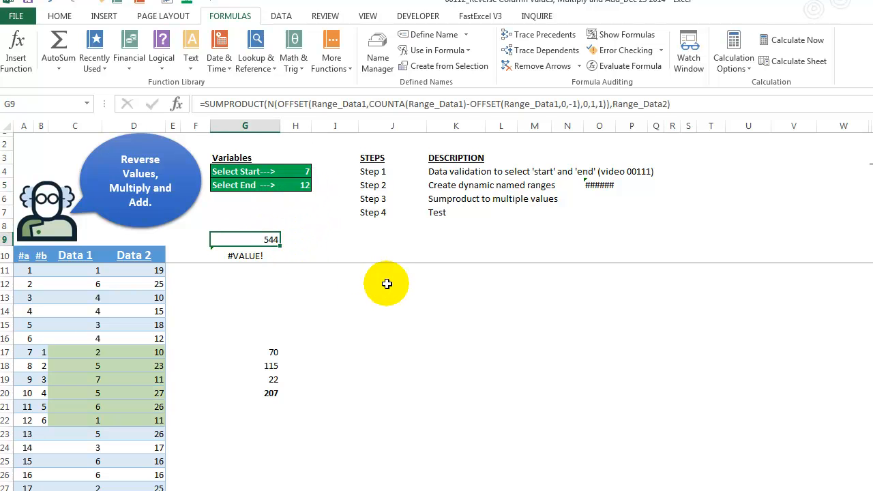